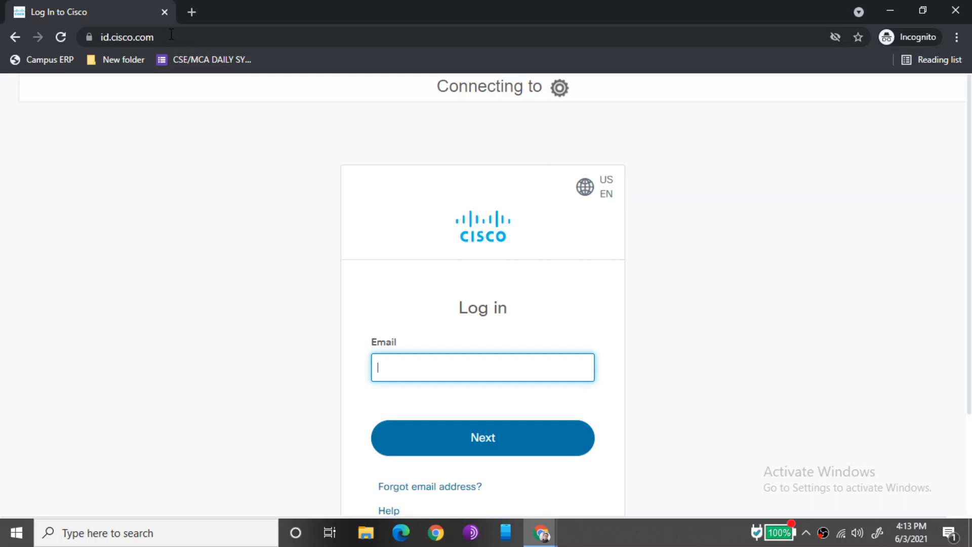
Step: Load the Networking Academy portal at netacad.com/portal/
click(171, 36)
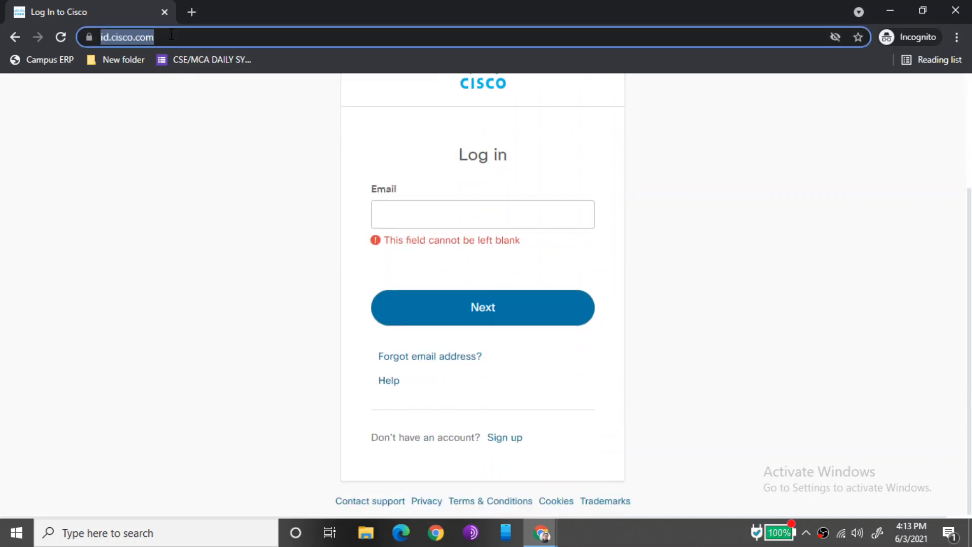
text(netacad.com/portal/)
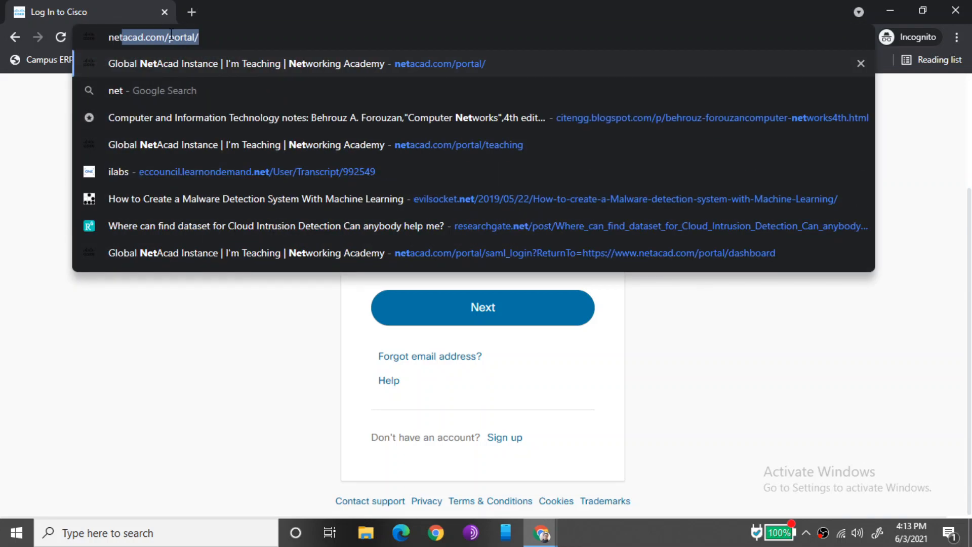
key(Return)
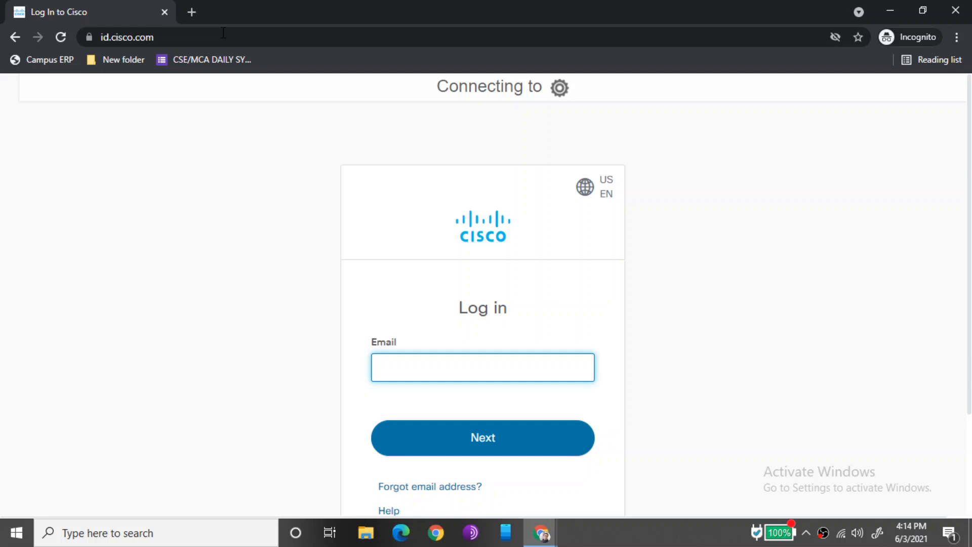
Step: Open the Cisco account sign-up form and look through its required fields
scroll(590, 314, down, 3)
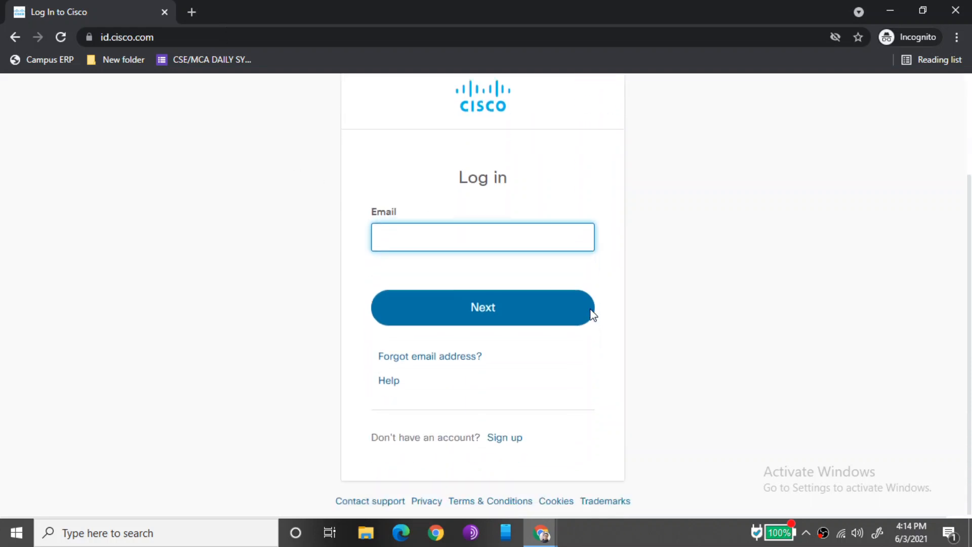
click(502, 439)
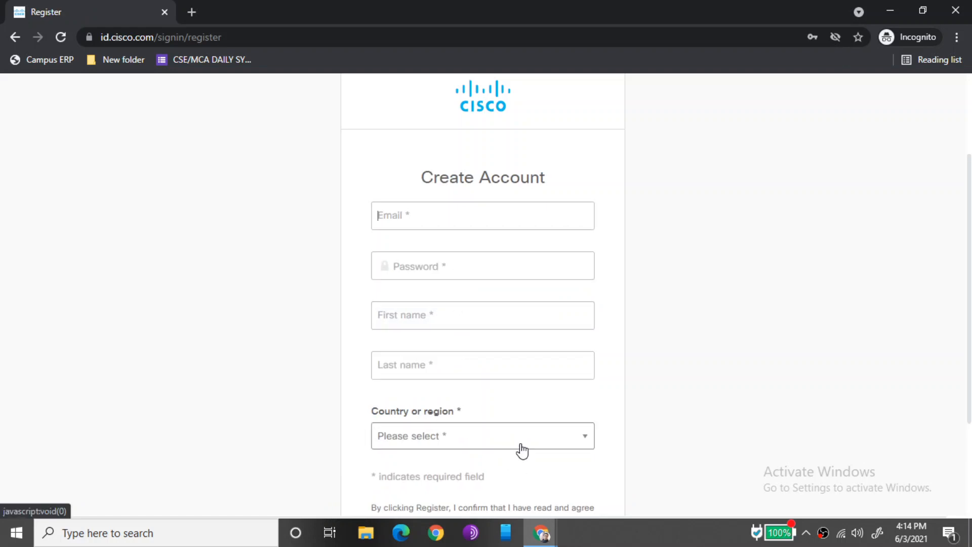
scroll(521, 450, down, 3)
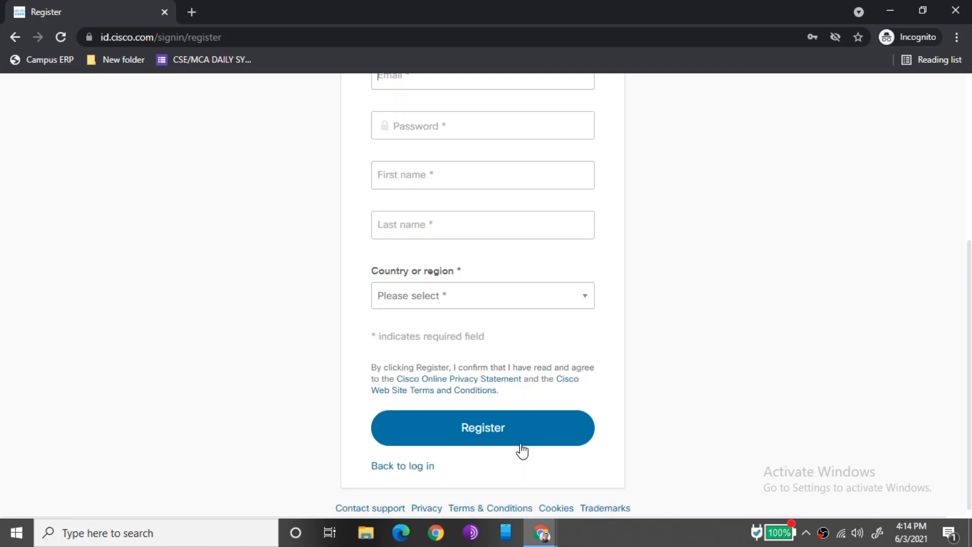
Step: Switch to the signed-in NetAcad window and open the Packet Tracer download page at its desktop version download links
key(alt+Tab)
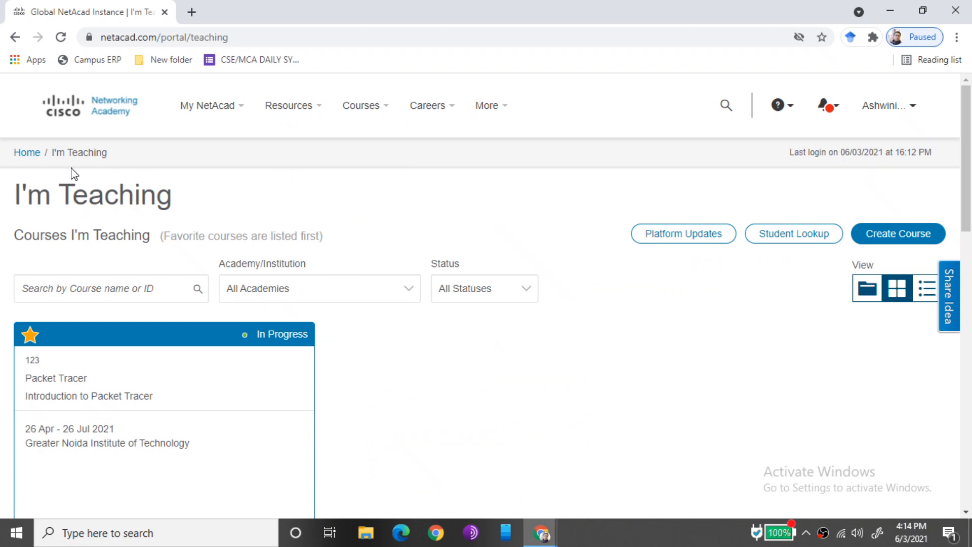
click(317, 108)
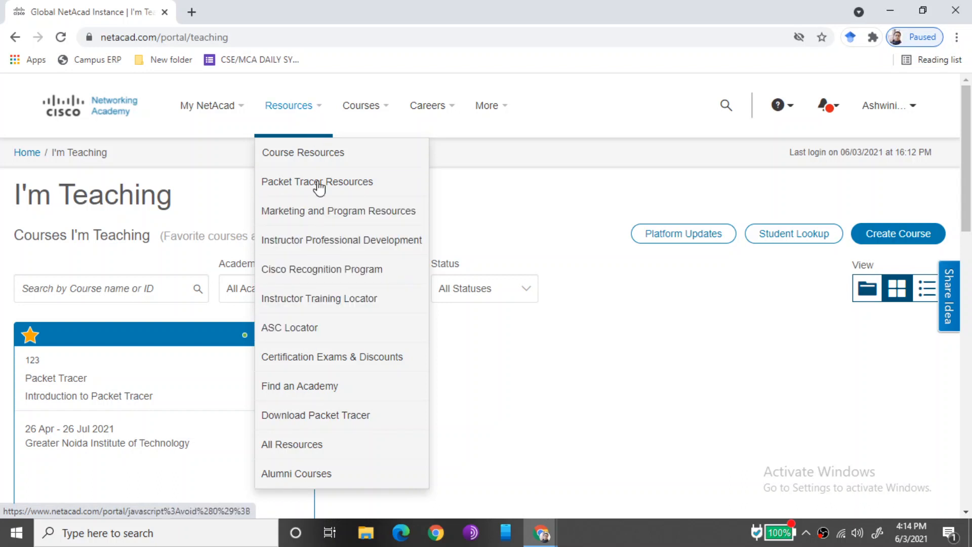
click(329, 421)
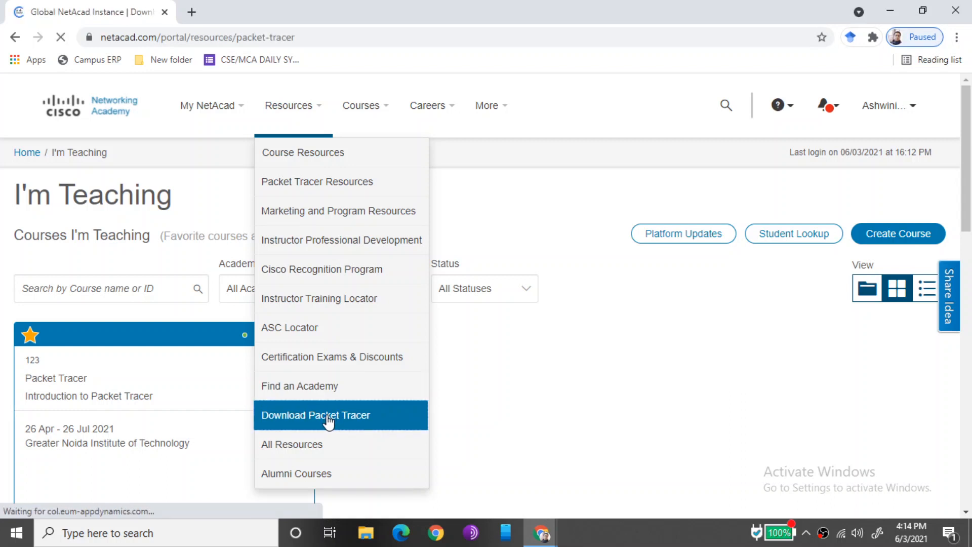
scroll(513, 408, down, 3)
scroll(512, 408, down, 7)
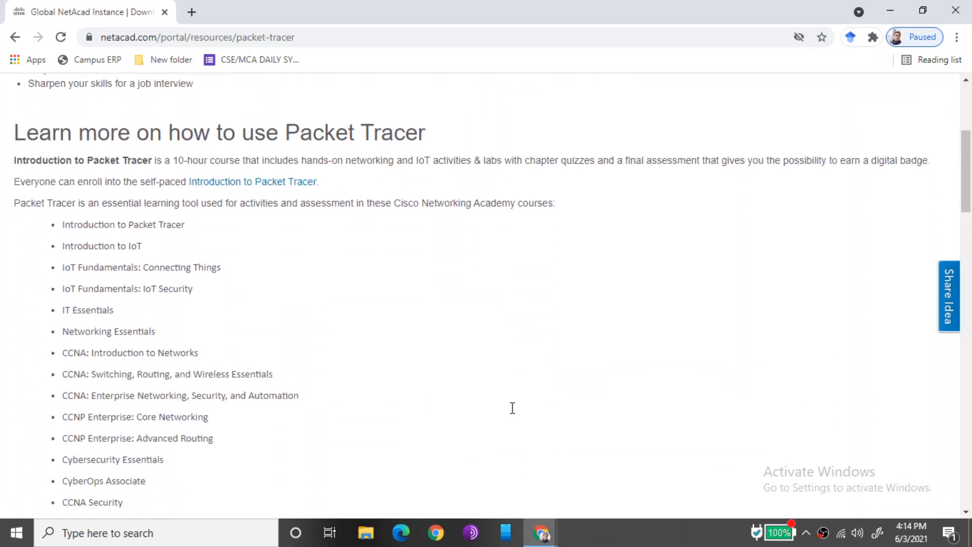
scroll(513, 408, down, 4)
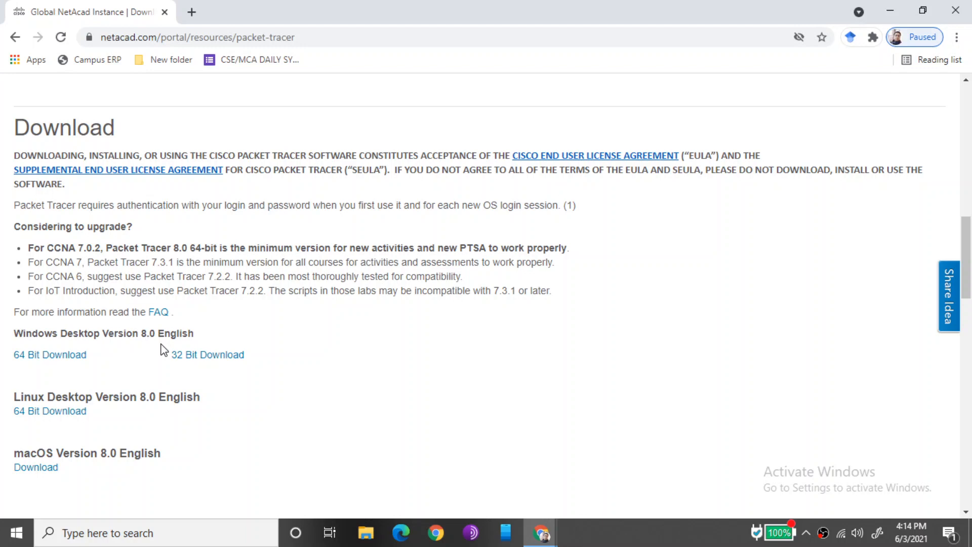
Step: Switch from the browser to the desktop and launch Cisco Packet Tracer
key(super+d)
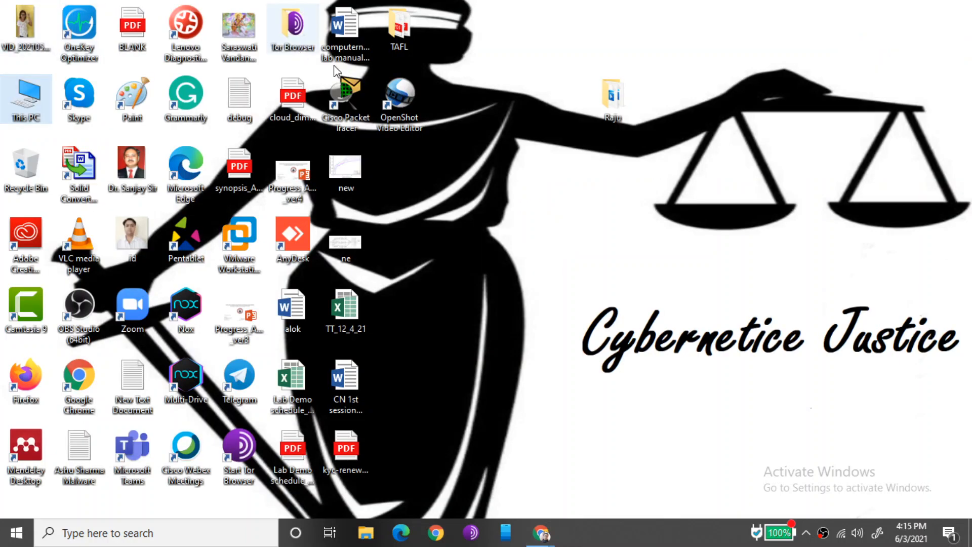
click(344, 99)
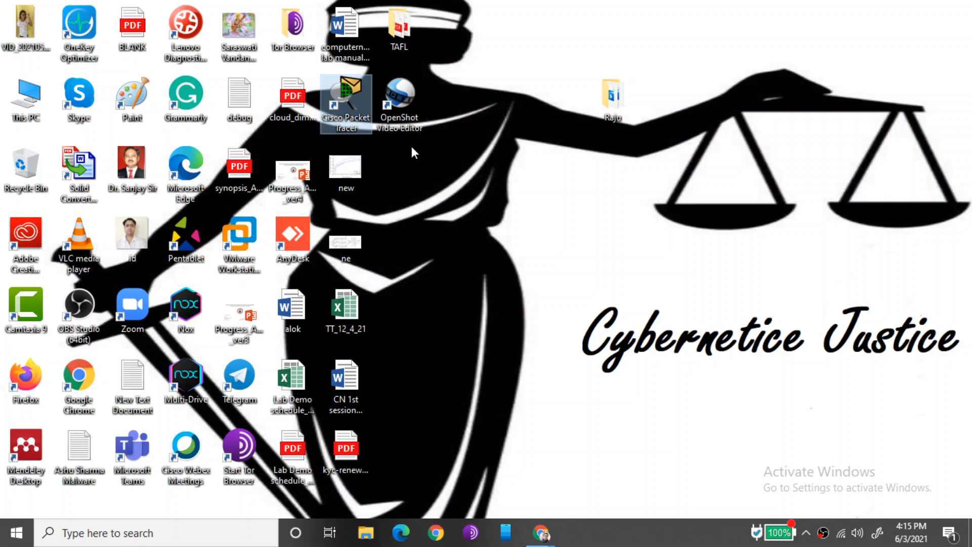
key(alt+Tab)
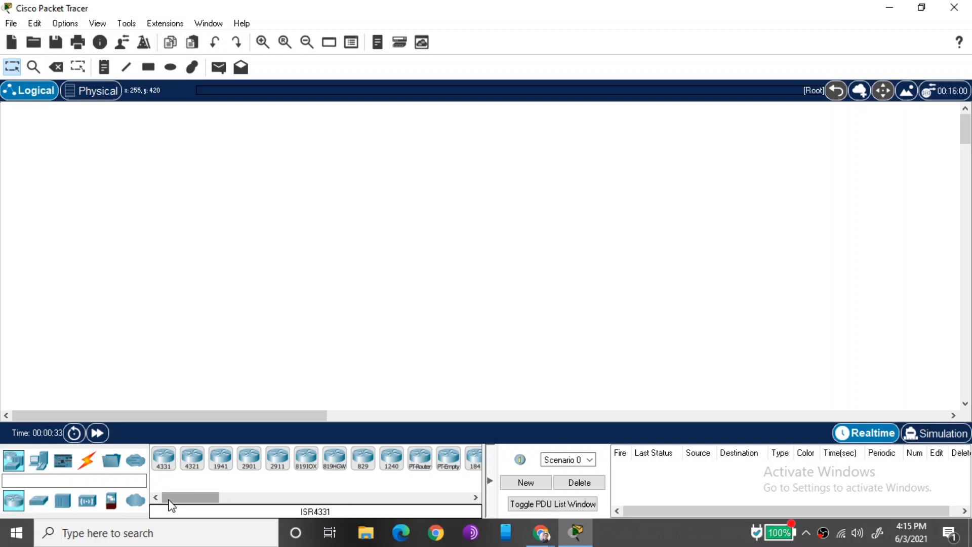
Step: Examine the available network devices: routers, switches, hubs, wireless devices, security appliances and WAN emulation devices
mouse_move(169, 500)
mouse_down()
mouse_move(234, 501)
mouse_move(157, 491)
mouse_up()
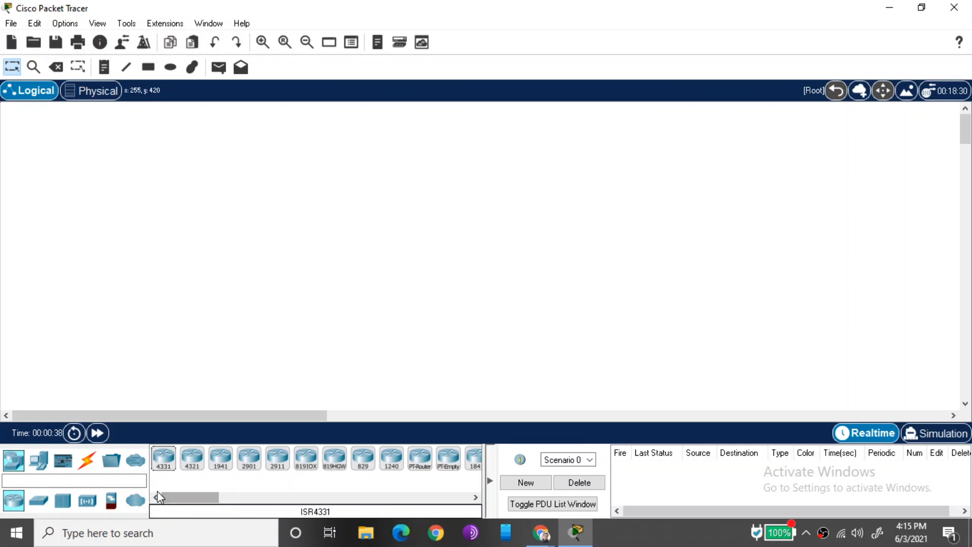
click(37, 502)
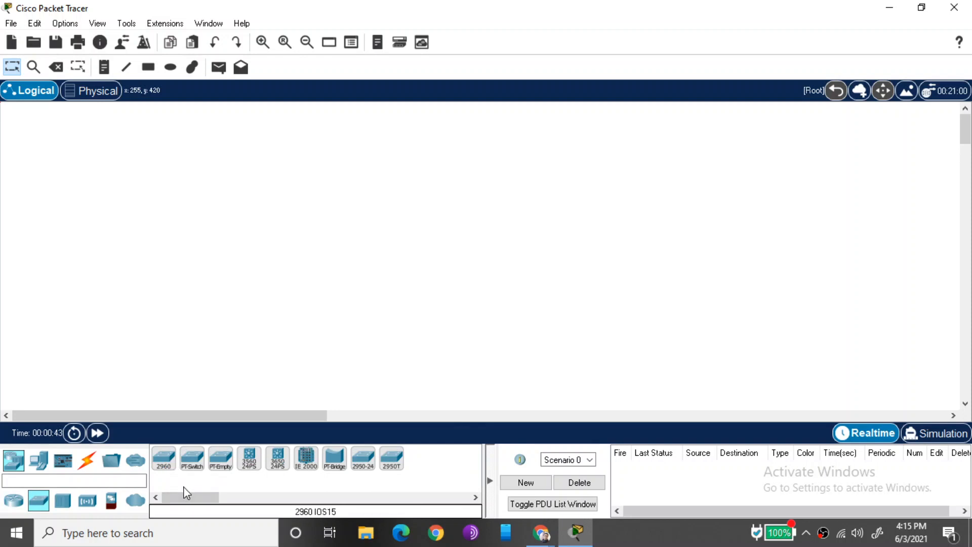
mouse_move(185, 499)
mouse_down()
mouse_move(200, 499)
mouse_move(183, 499)
mouse_up()
click(62, 502)
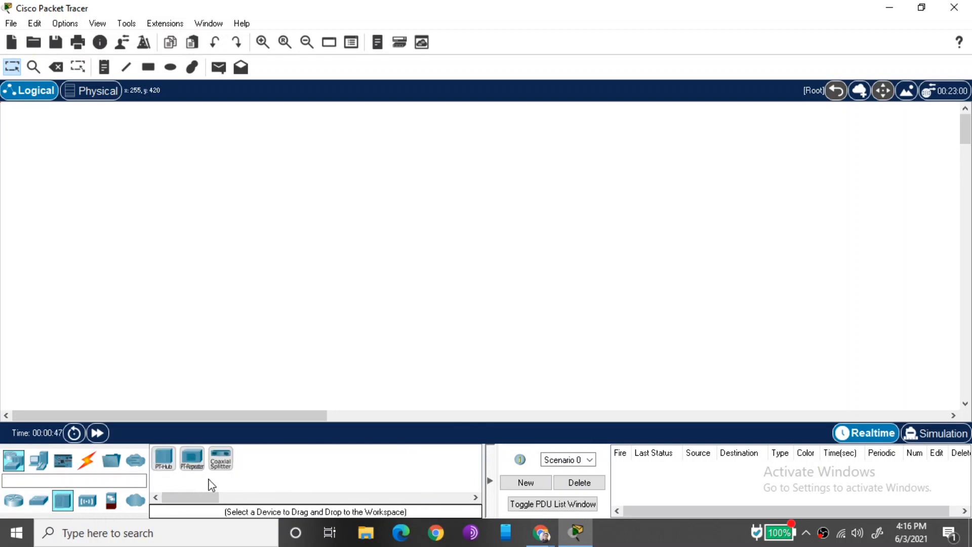
click(88, 502)
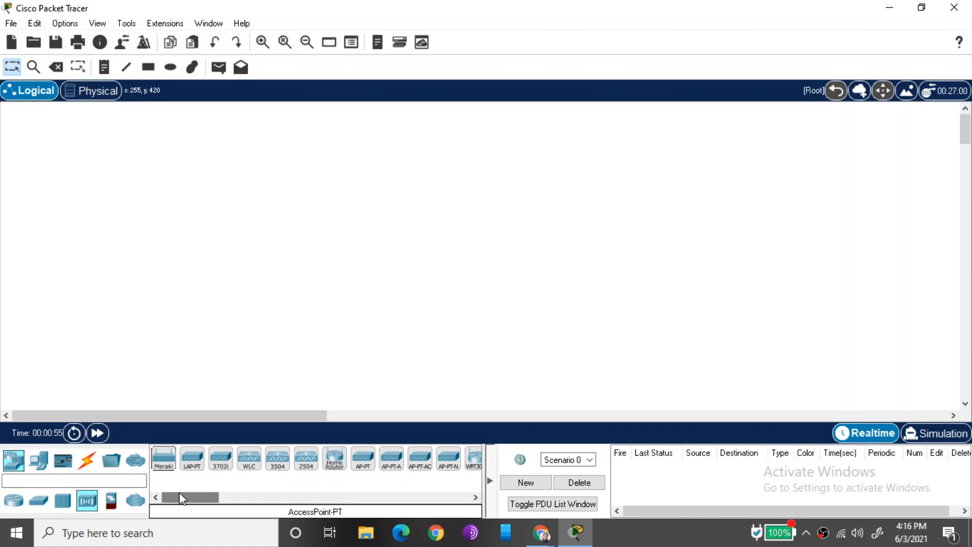
drag(182, 499, 210, 503)
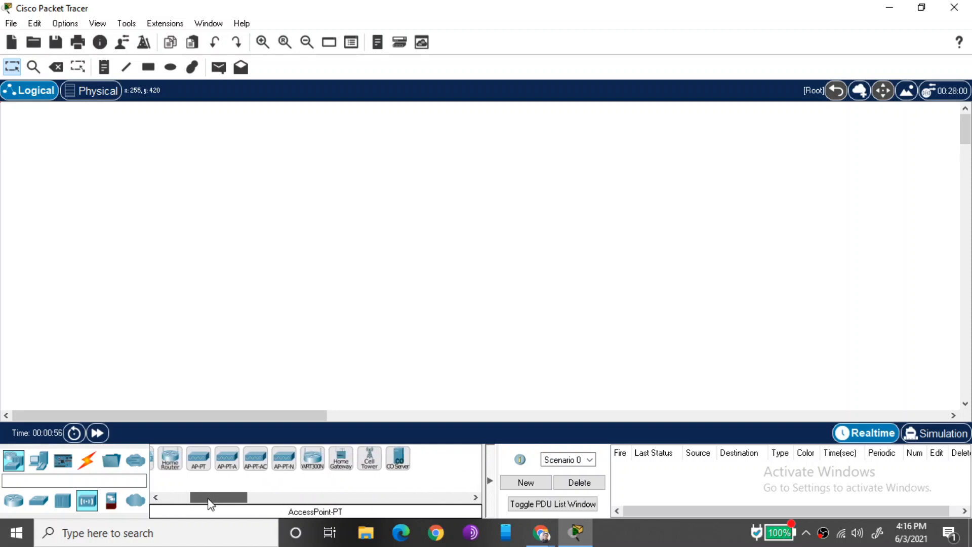
click(111, 501)
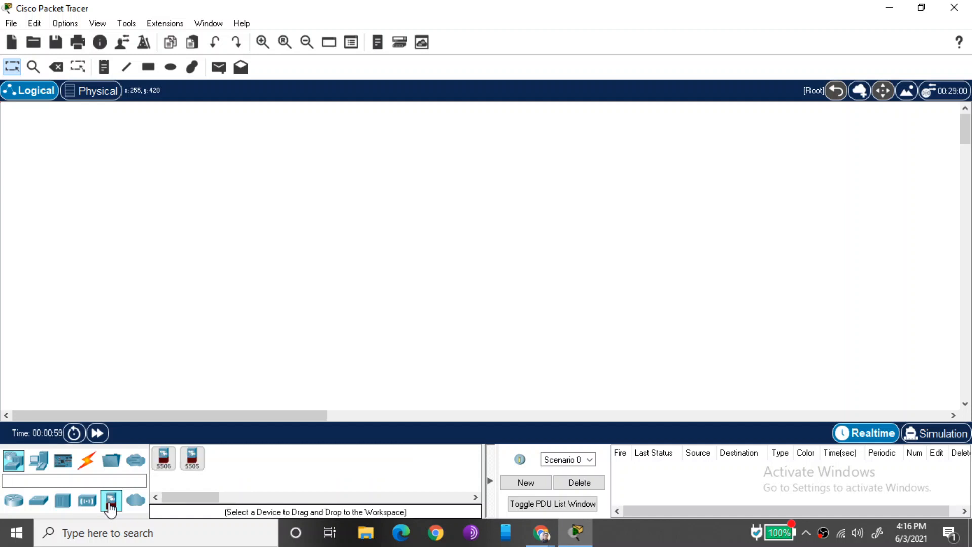
click(135, 503)
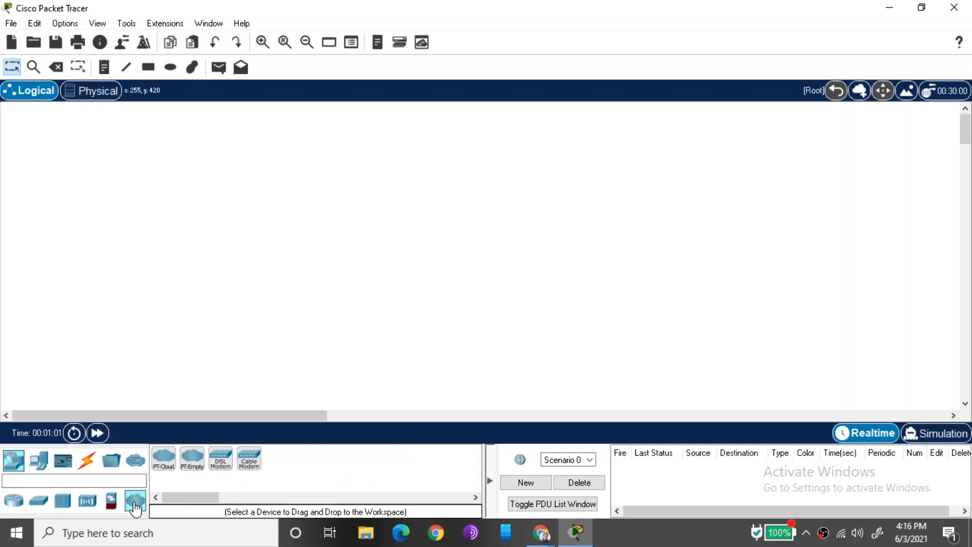
Step: Examine the available end devices, including the home, smart city, industrial and power grid categories
click(42, 462)
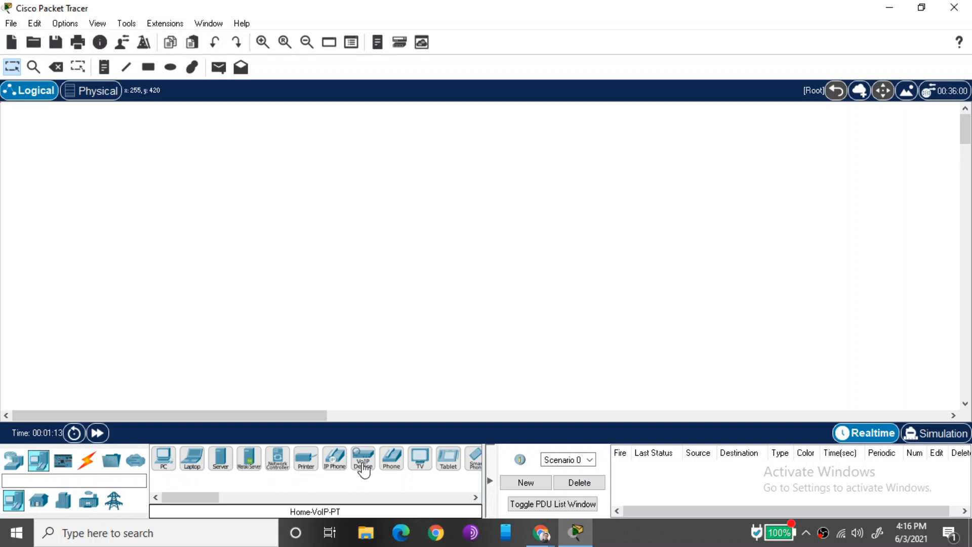
drag(193, 503, 222, 506)
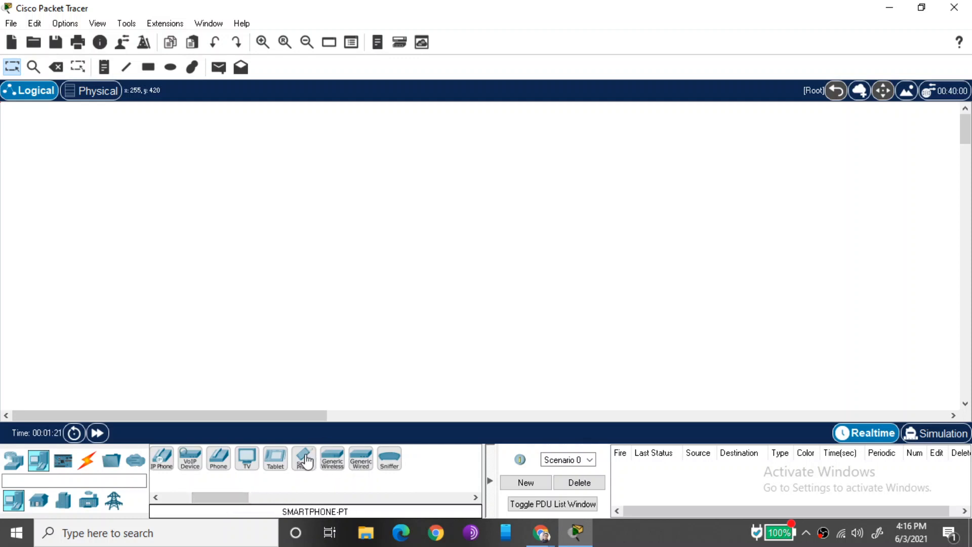
click(40, 501)
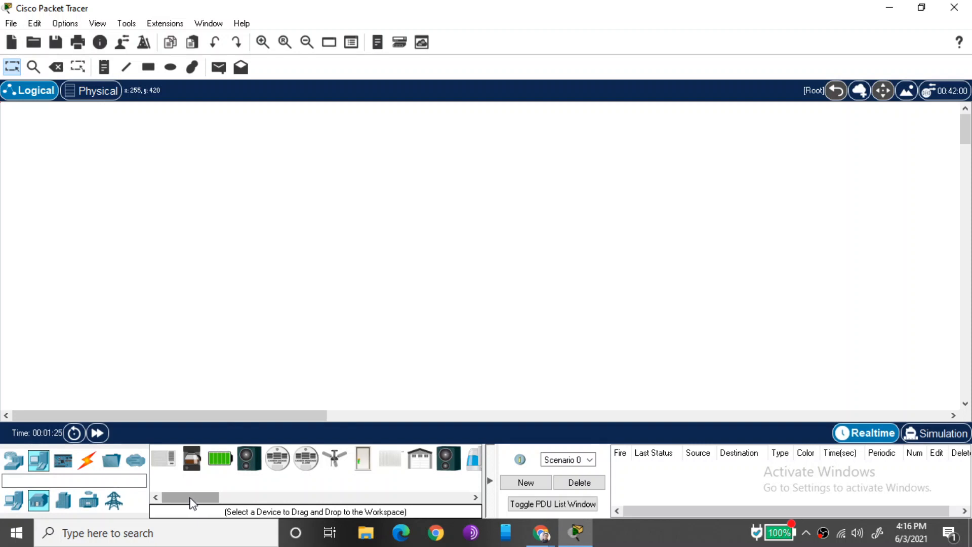
drag(190, 499, 218, 501)
click(64, 500)
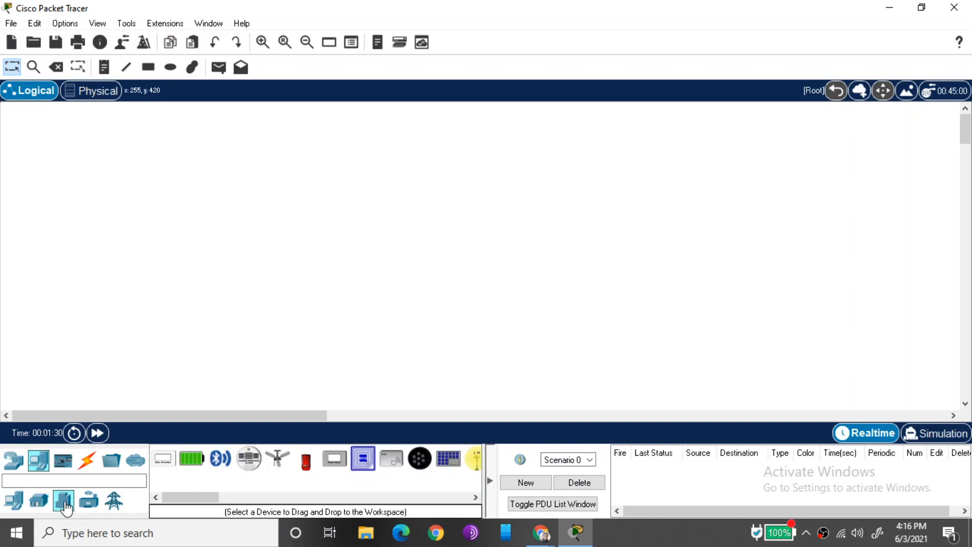
drag(198, 499, 217, 501)
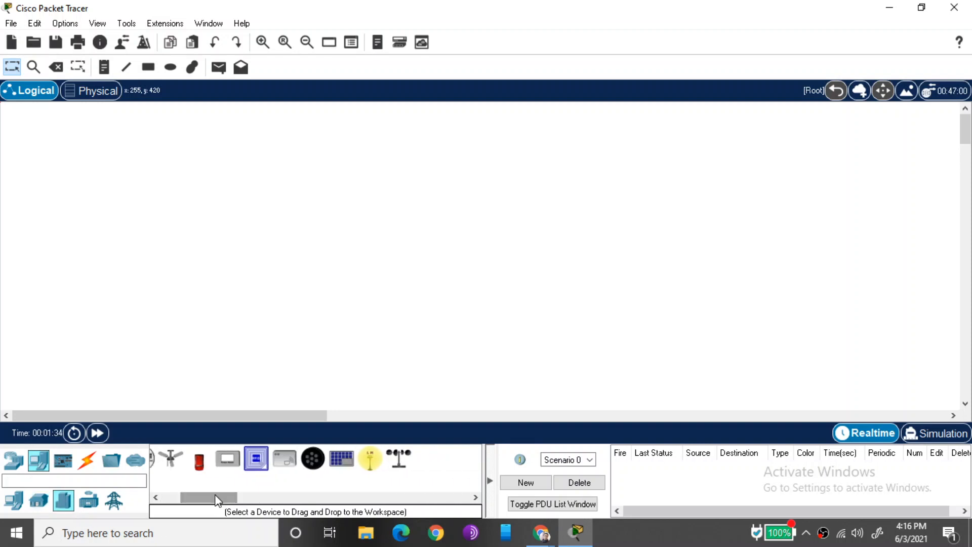
click(92, 502)
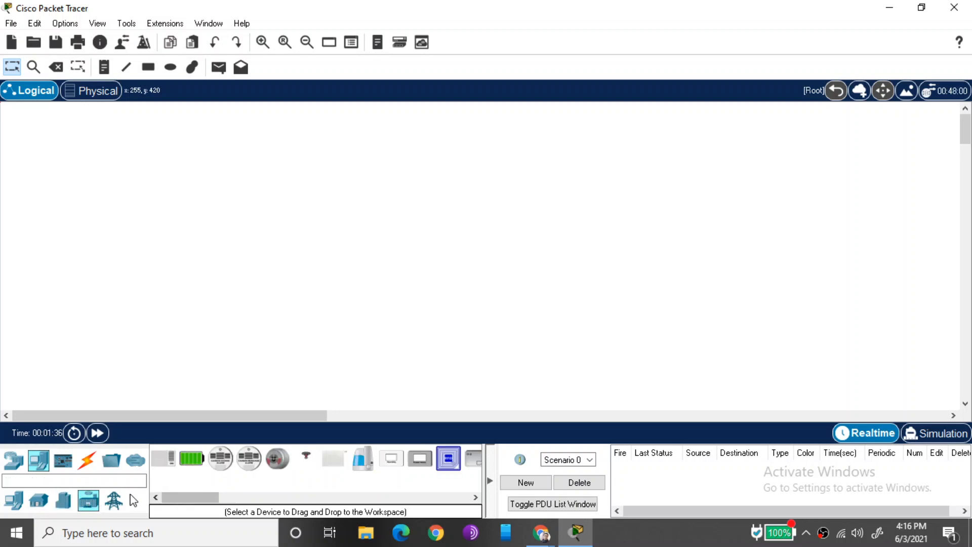
click(115, 500)
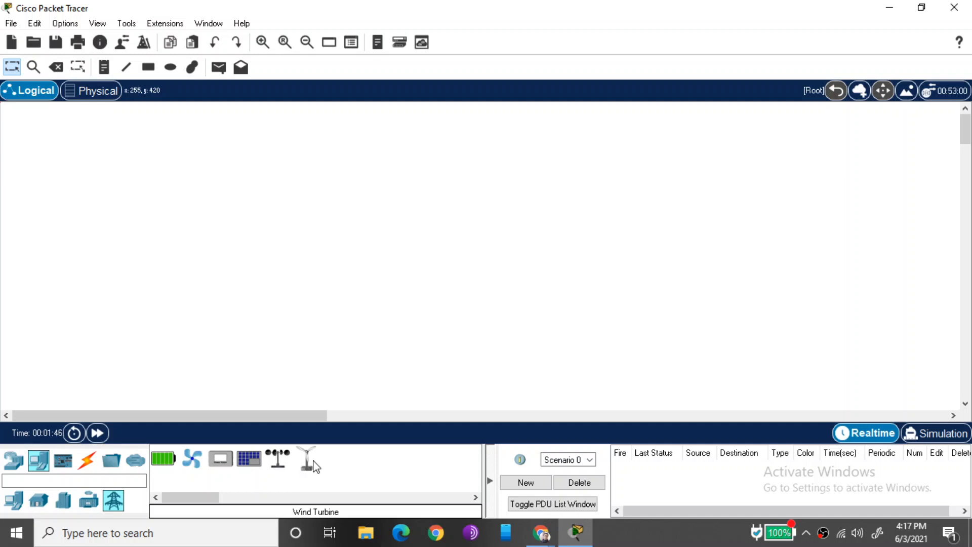
click(63, 501)
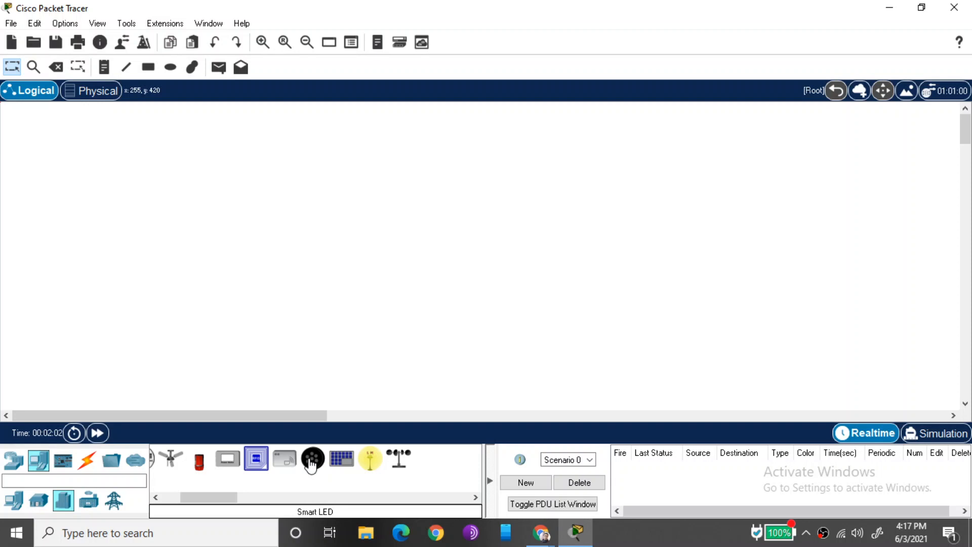
Step: Examine the component boards, actuators and sensors, along with the connection cables and miscellaneous devices
click(63, 465)
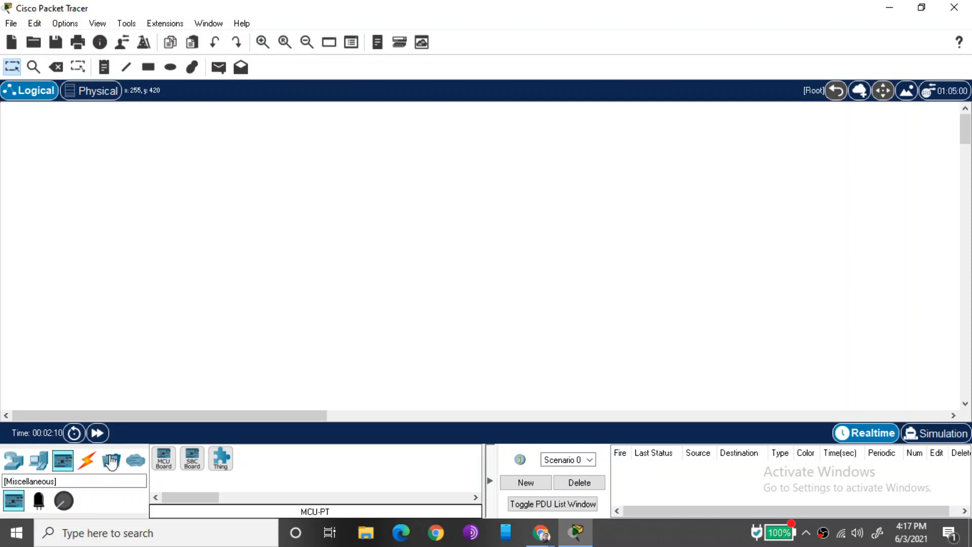
click(39, 503)
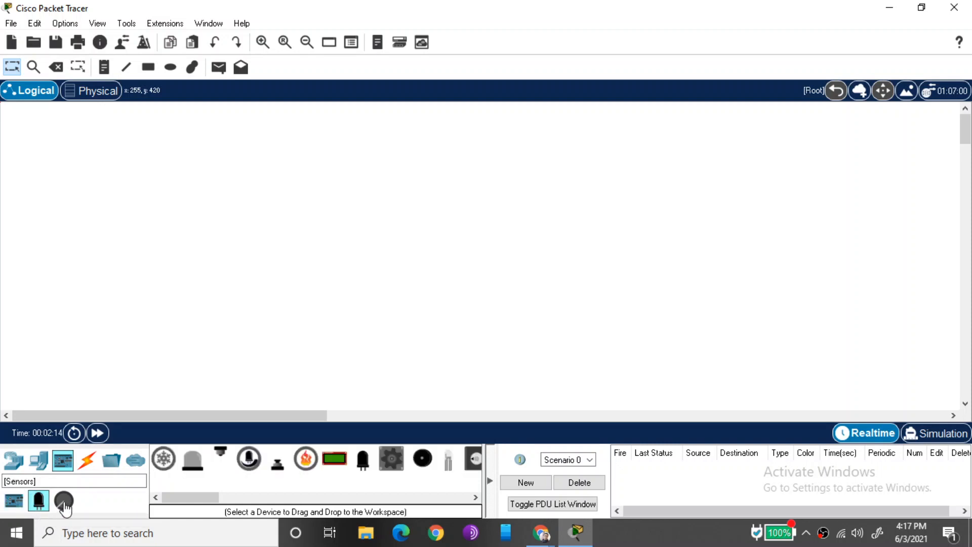
click(64, 503)
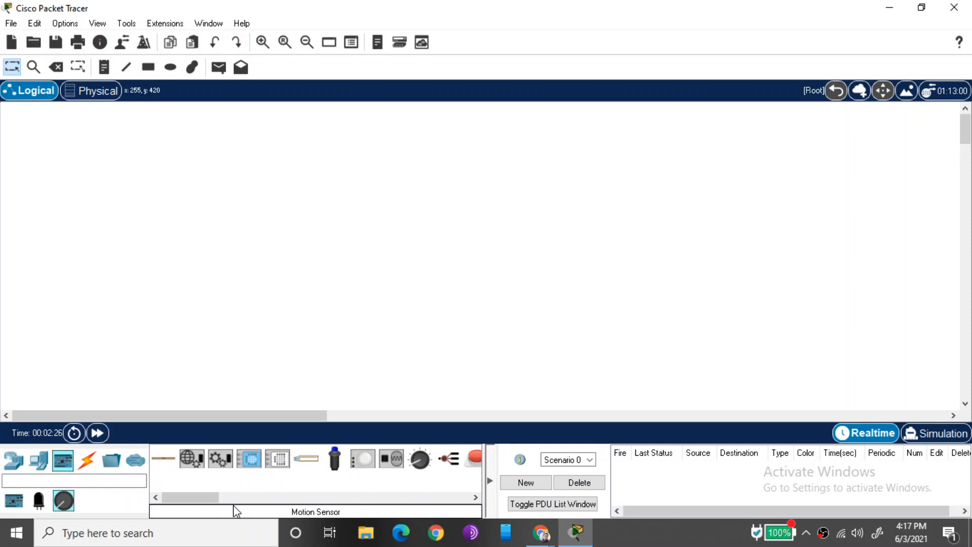
mouse_move(206, 501)
mouse_down()
mouse_move(242, 504)
mouse_move(214, 504)
mouse_up()
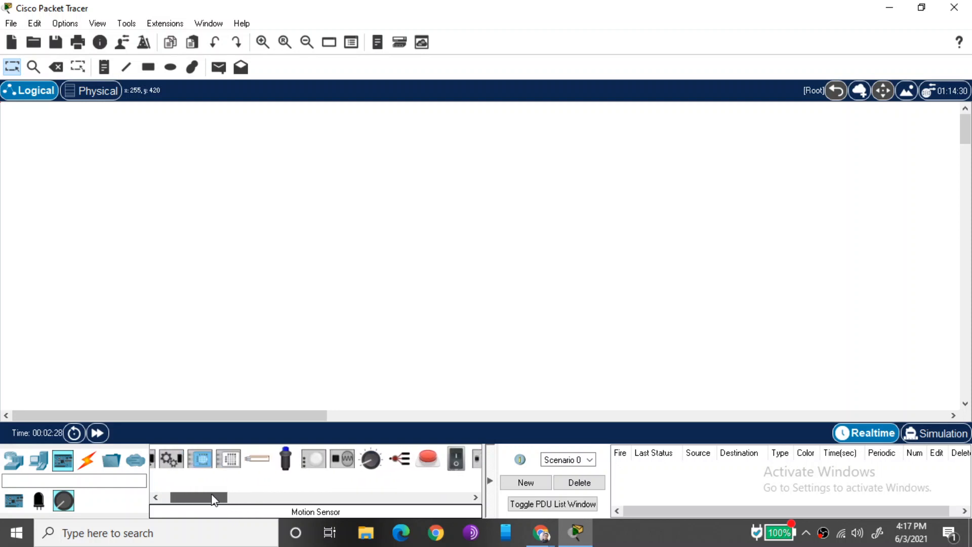
click(90, 466)
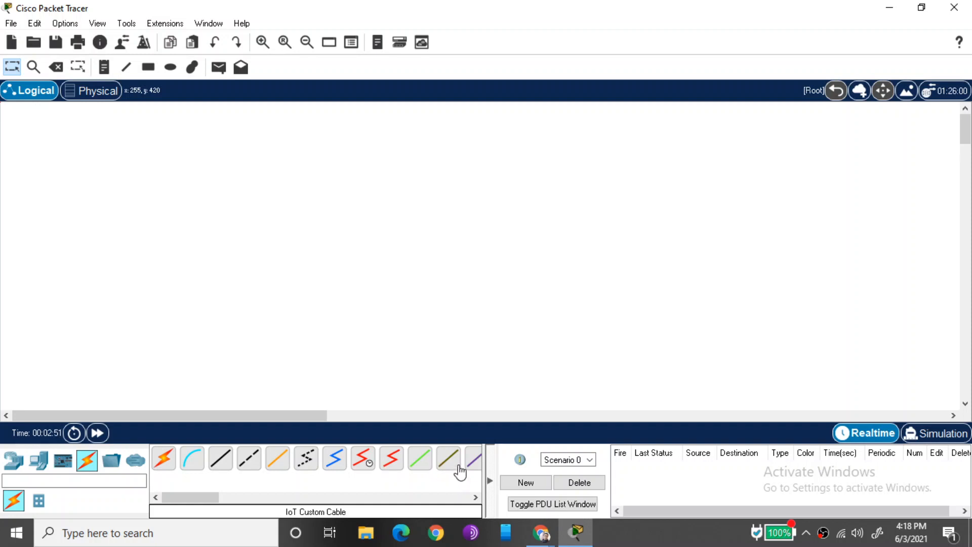
click(115, 462)
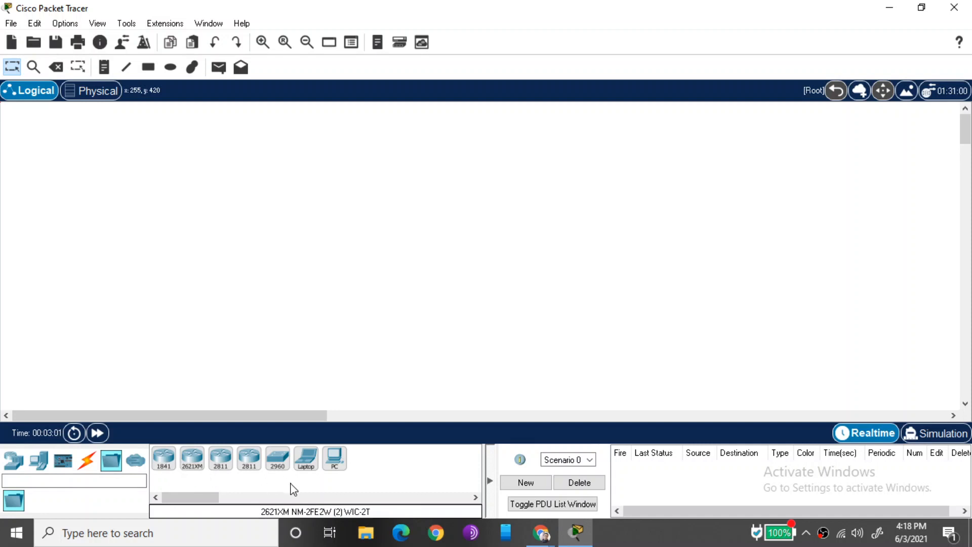
Step: Open the hr-beamforming sample network from the HomeRouter folder of the saved examples
click(133, 461)
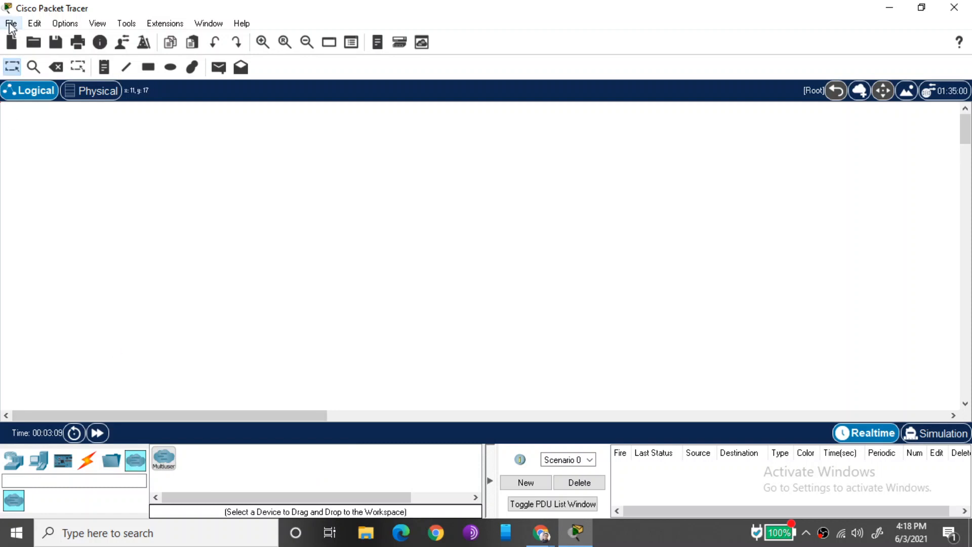
click(11, 23)
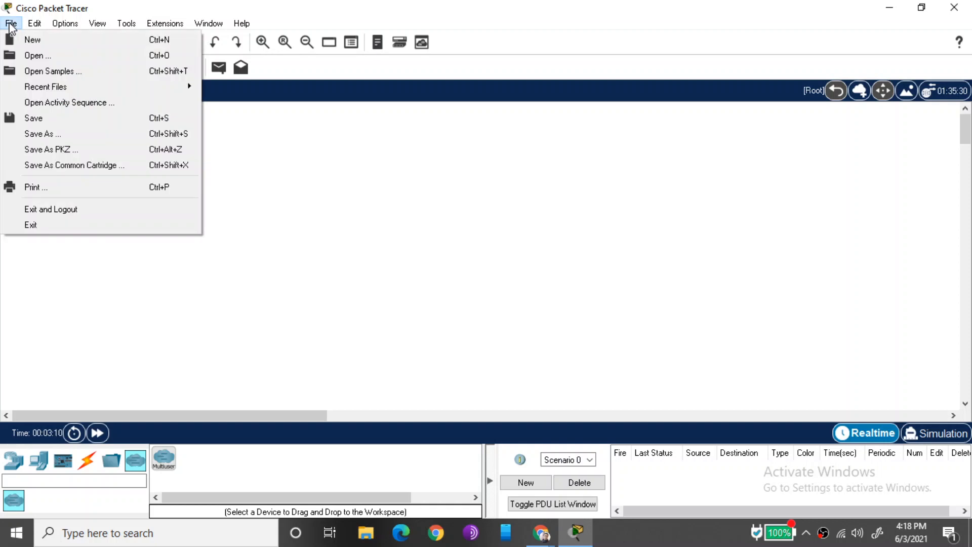
click(36, 74)
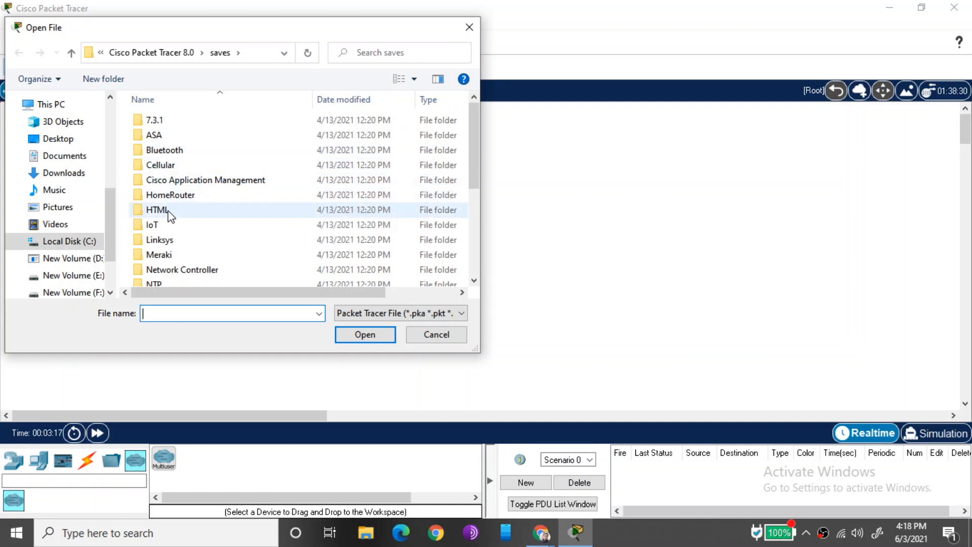
double_click(179, 197)
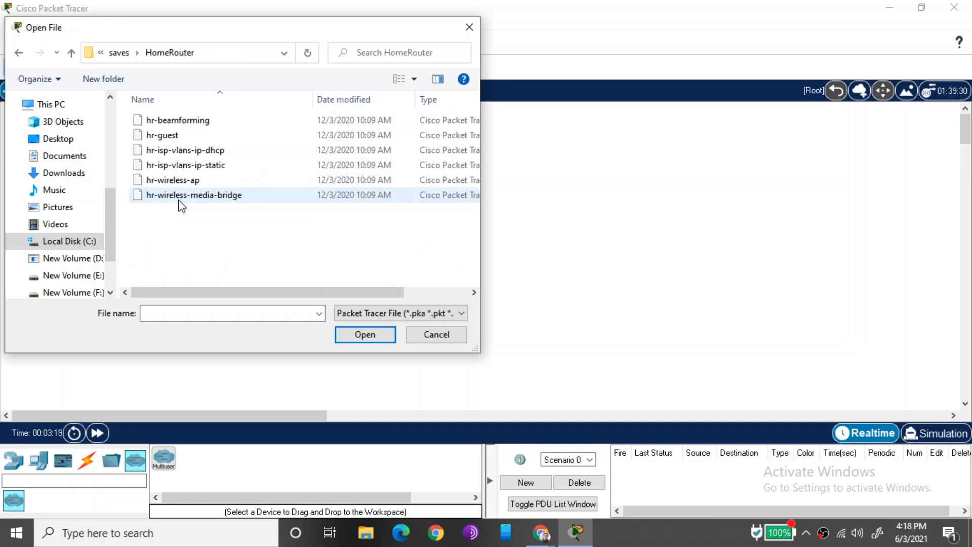
double_click(178, 120)
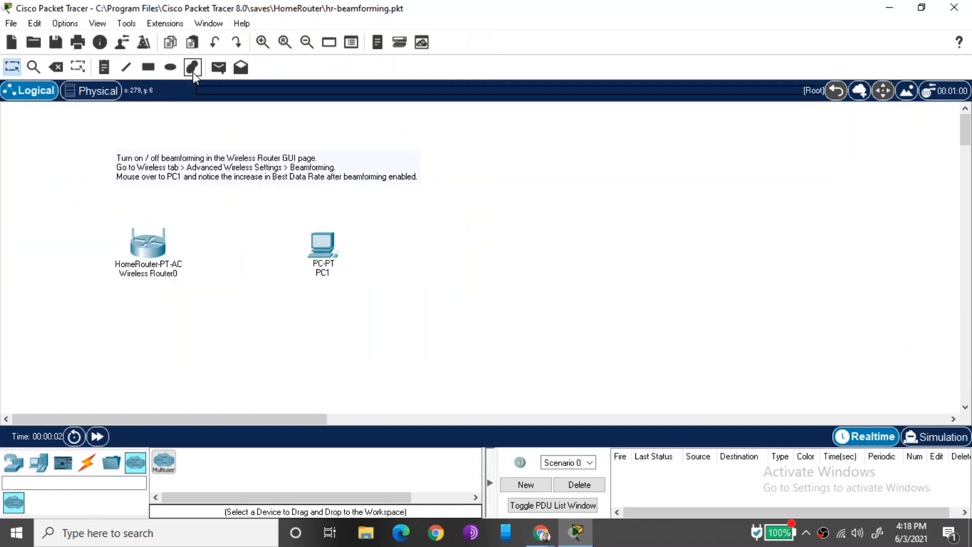
click(11, 23)
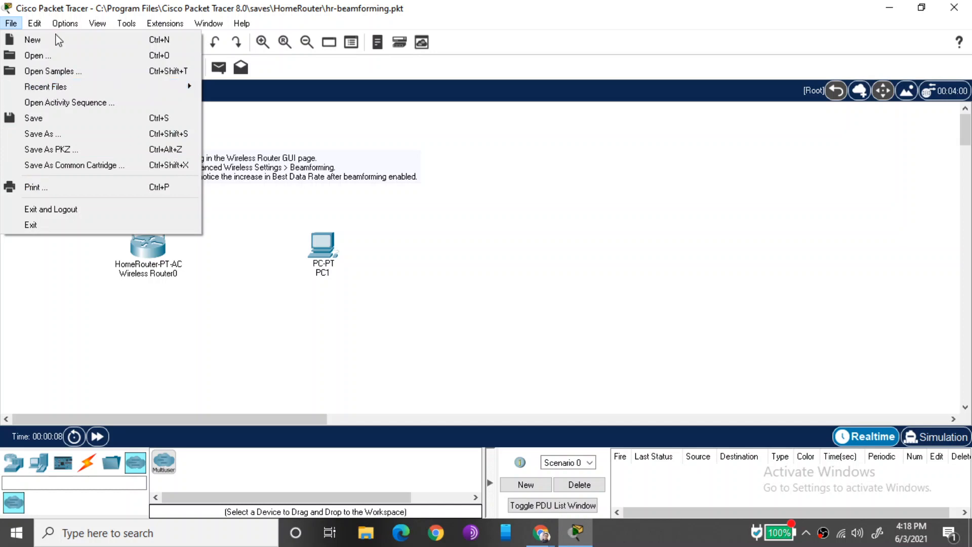
mouse_move(57, 30)
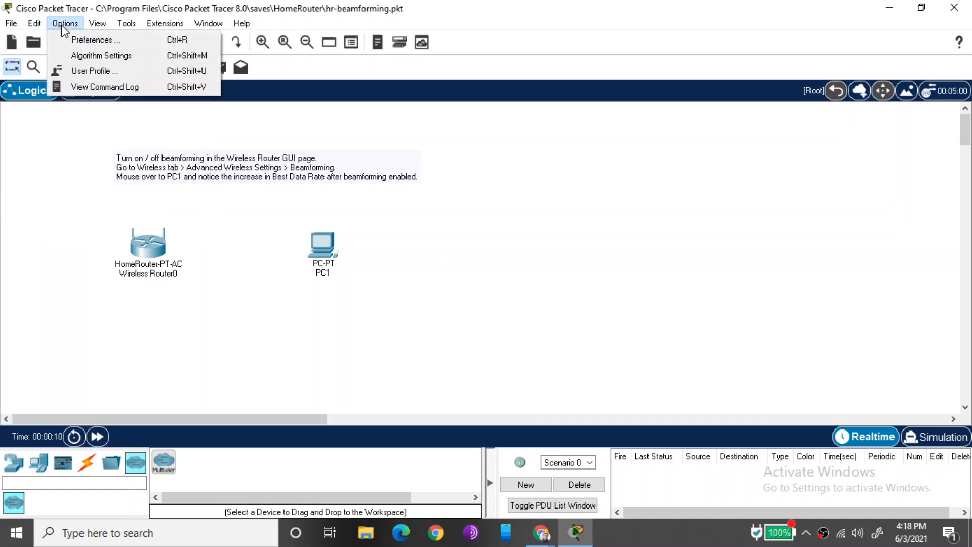
mouse_move(98, 27)
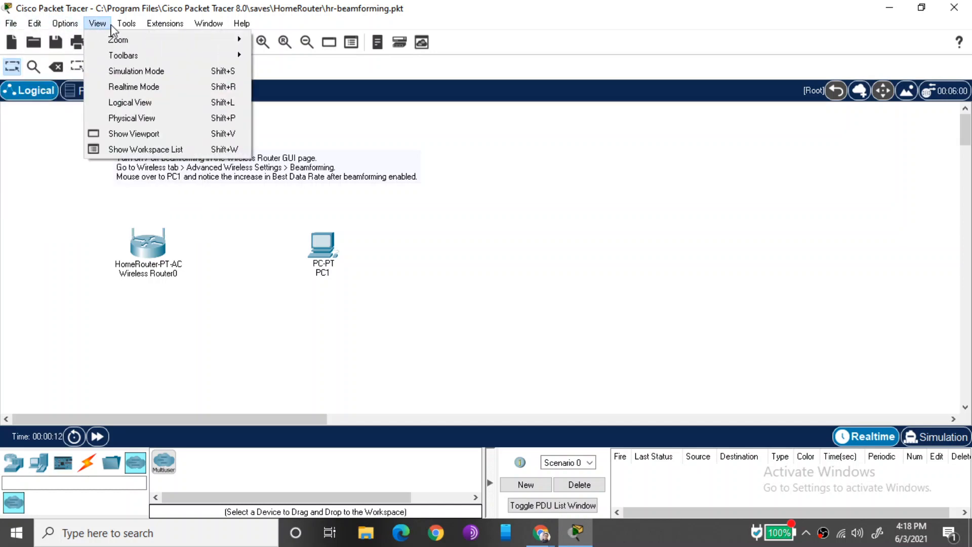
mouse_move(157, 28)
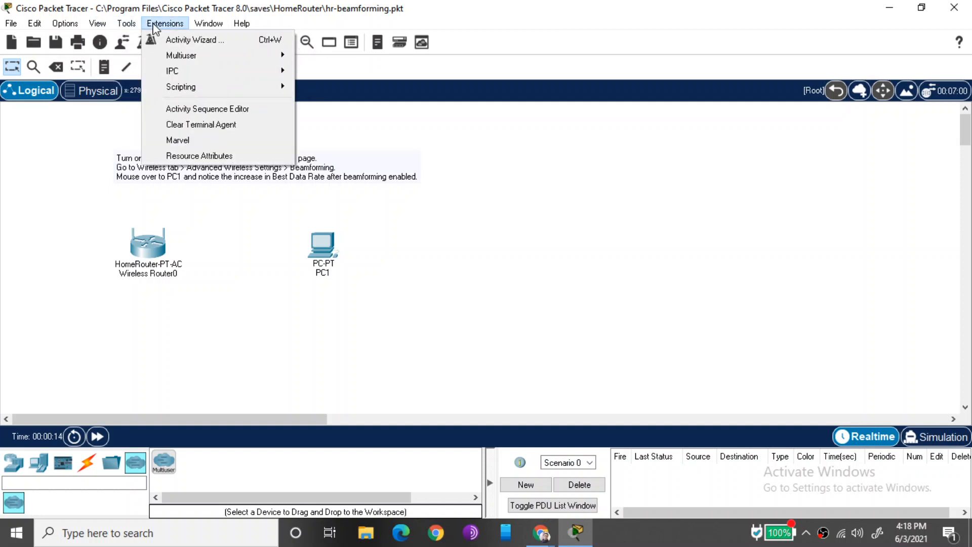
click(431, 227)
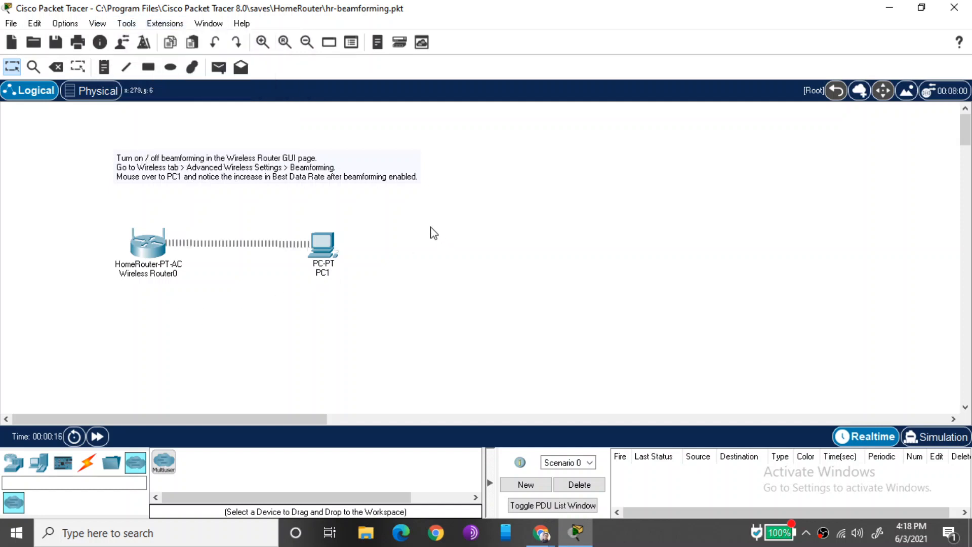
Step: Delete the wireless router and PC1 from the sample network, and start a new empty workspace
drag(431, 227, 104, 282)
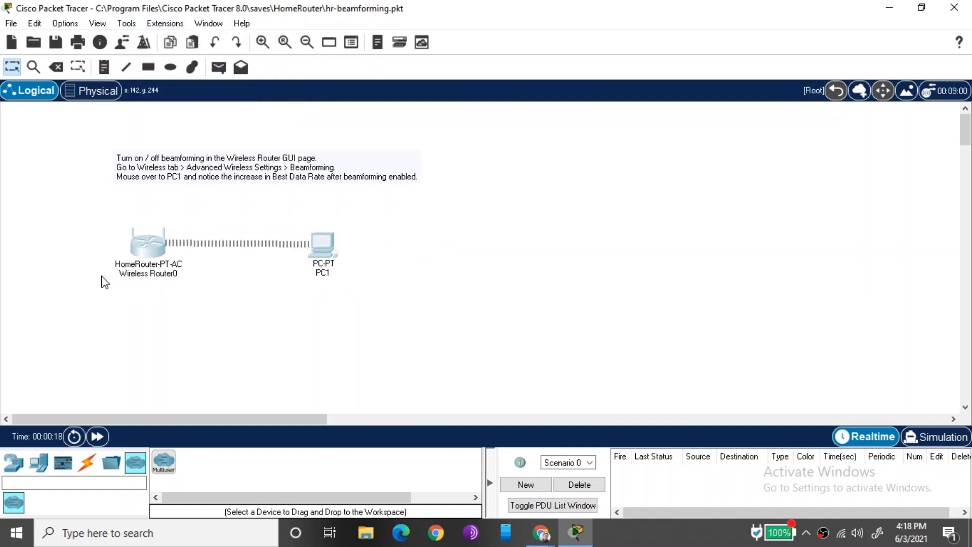
key(Delete)
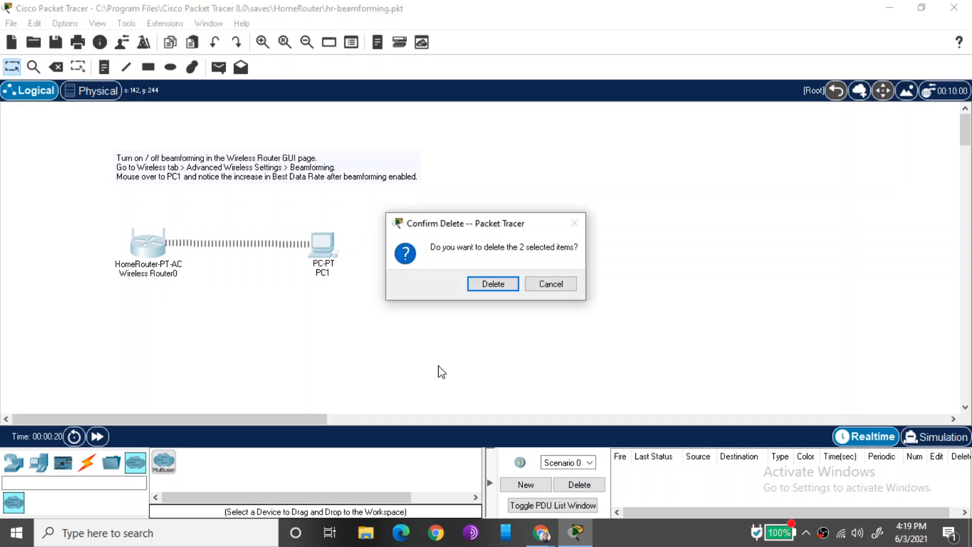
click(487, 284)
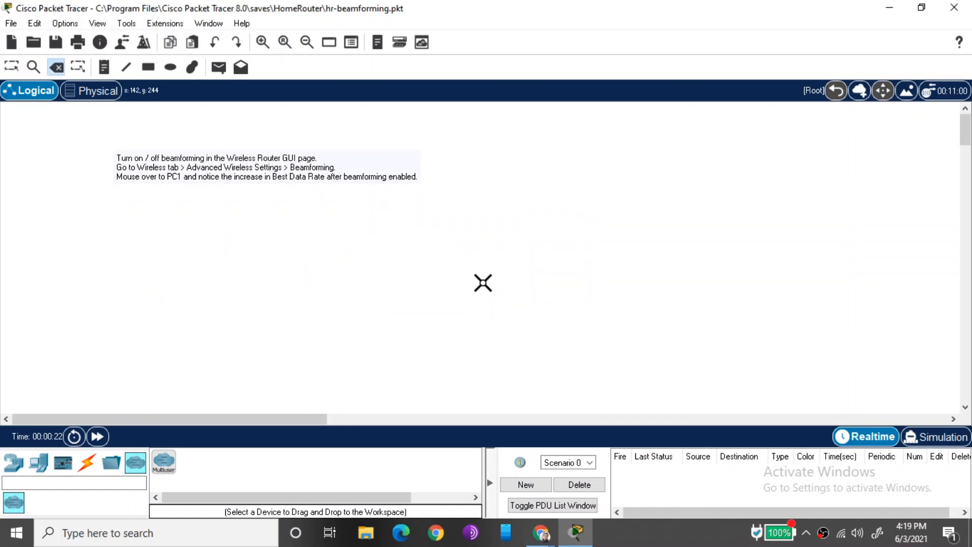
key(ctrl+z)
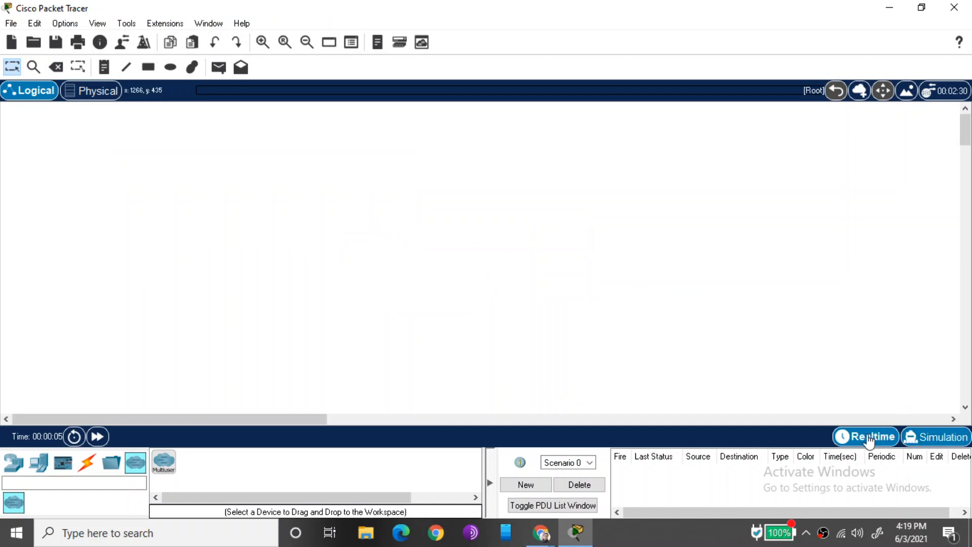
Step: Switch to simulation mode and place a note reading "Computer Networks Lab" in the upper part of the workspace
click(943, 436)
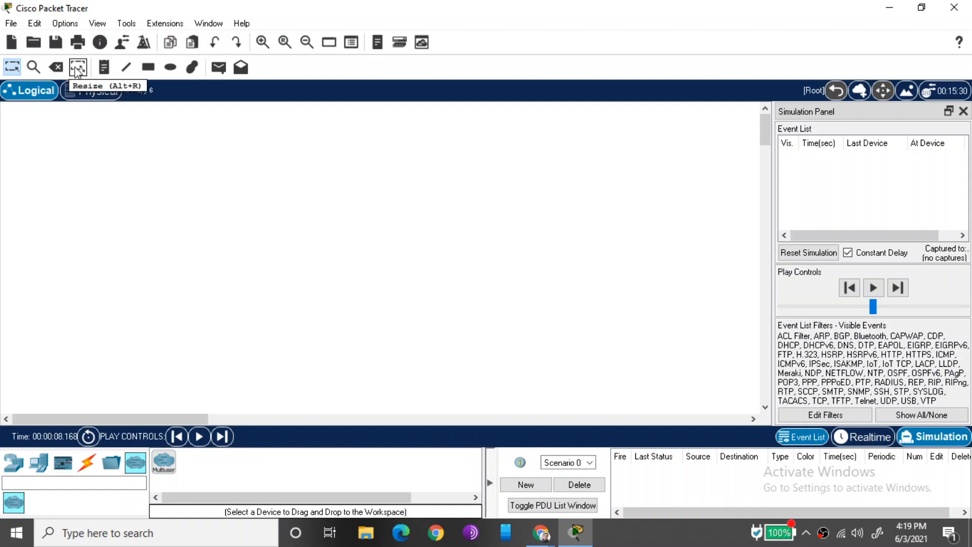
click(105, 67)
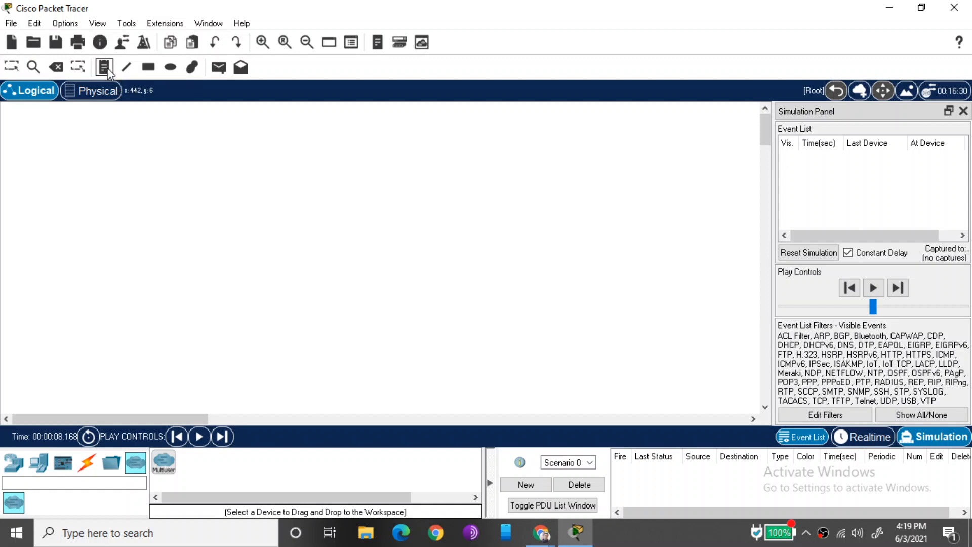
click(134, 184)
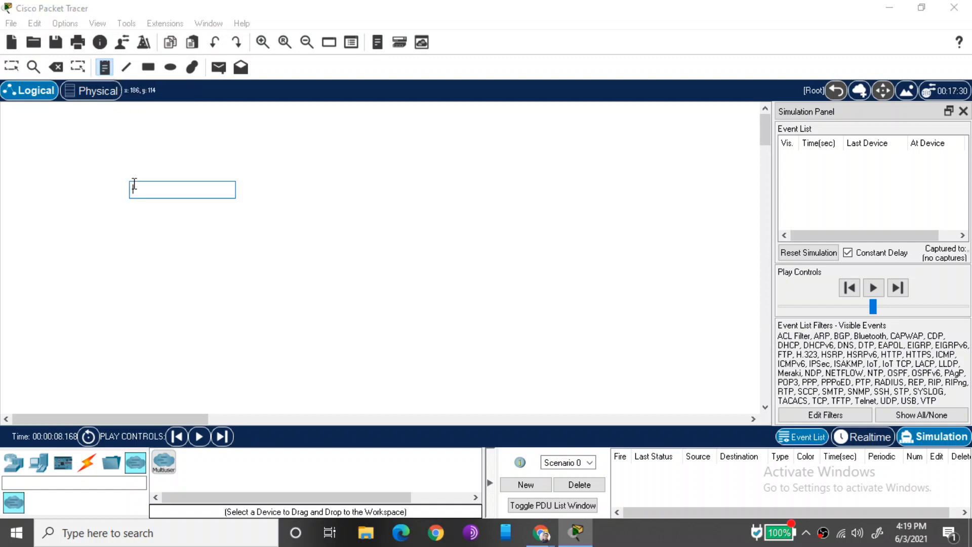
text(H)
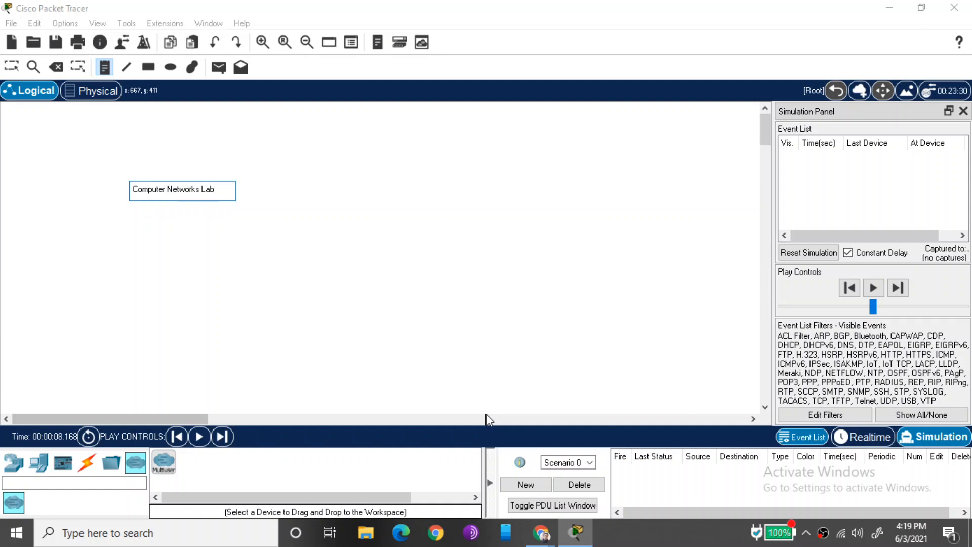
key(Escape)
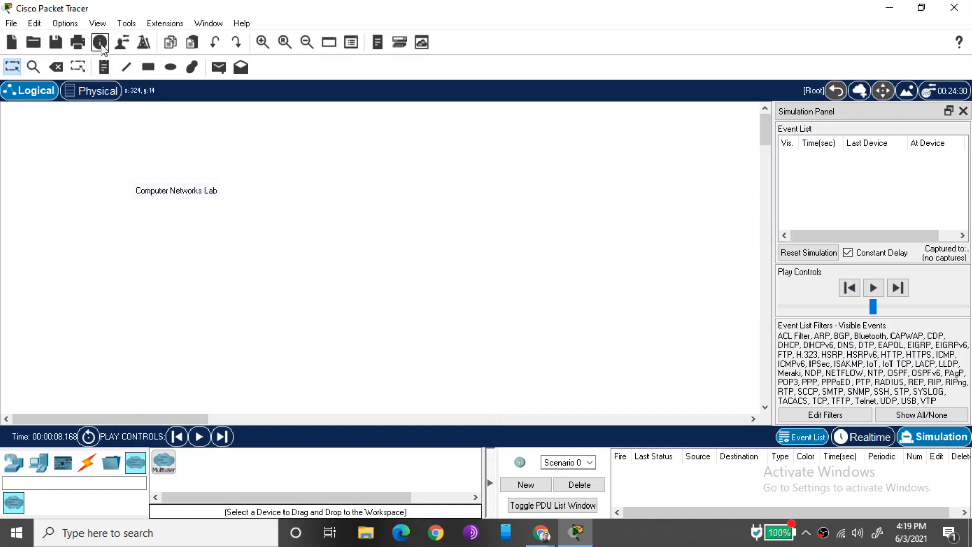
Step: Examine the drawing palette's rectangle, ellipse and freeform shapes with their outline and fill options
click(145, 72)
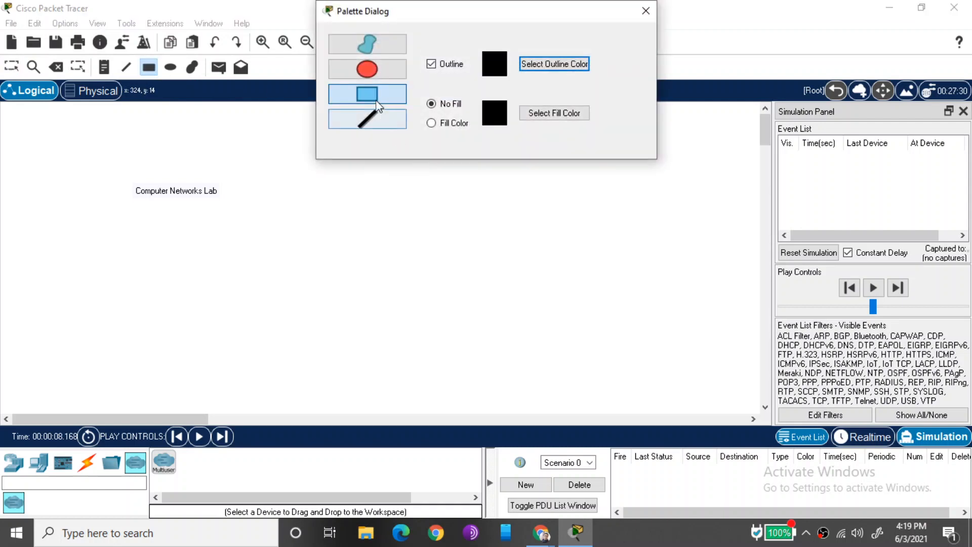
click(371, 66)
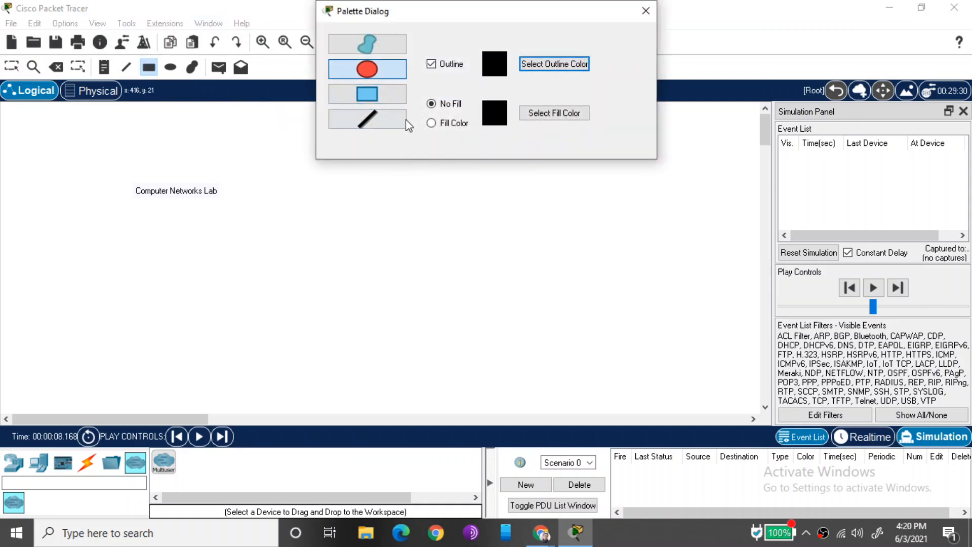
click(368, 44)
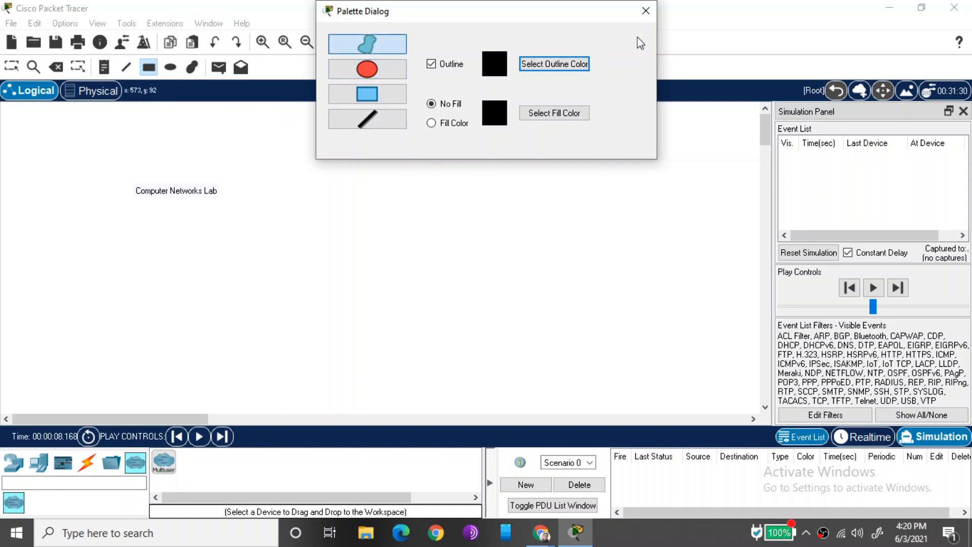
click(647, 11)
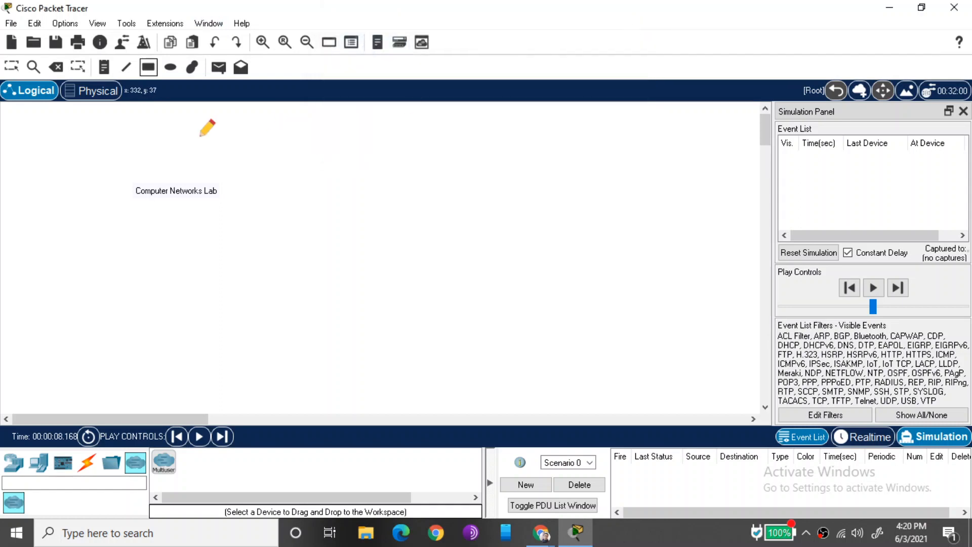
click(171, 67)
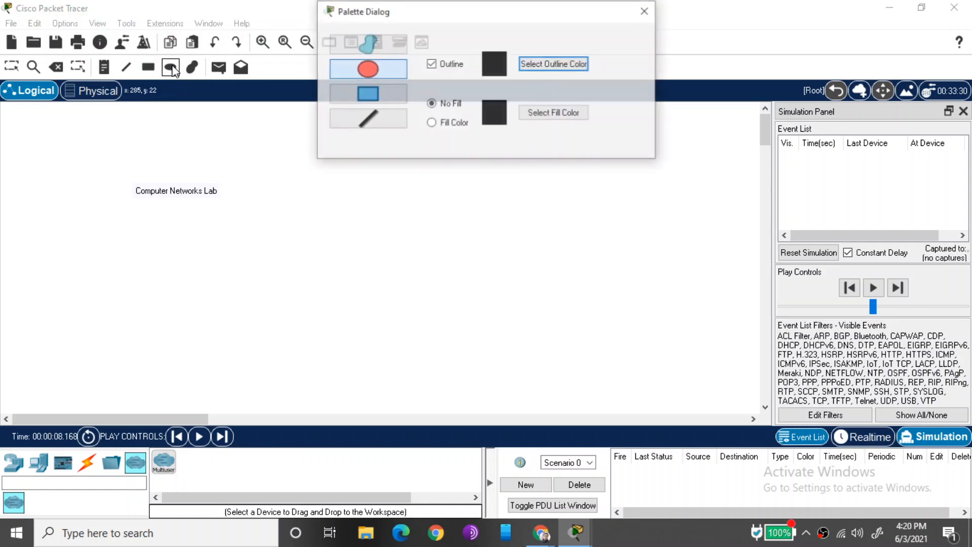
click(646, 11)
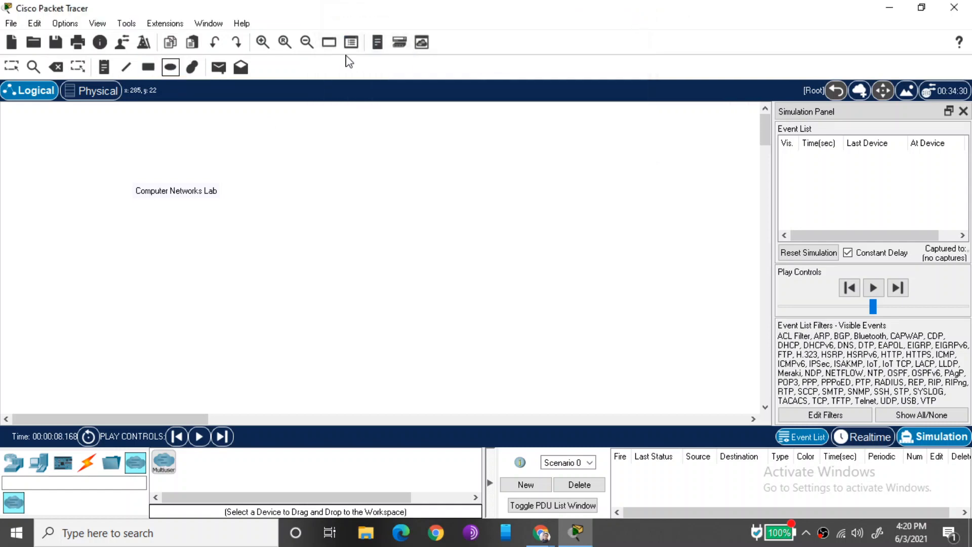
Step: Look at the tools for adding simple and complex PDUs to the workspace
click(226, 72)
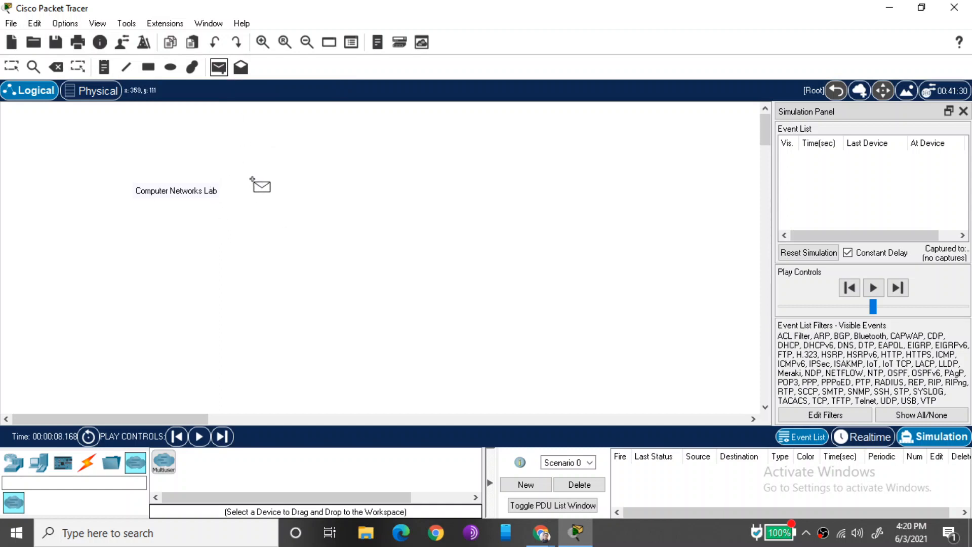
click(242, 68)
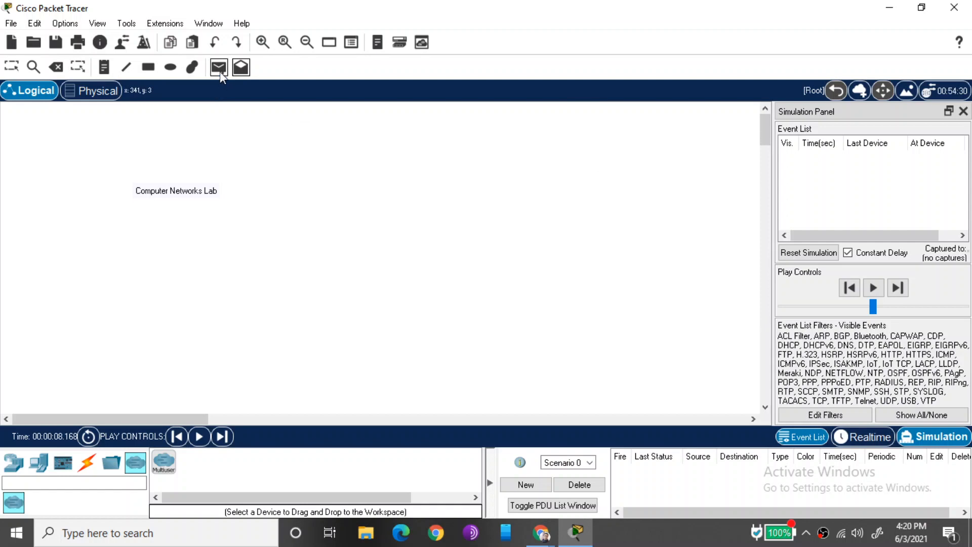
click(248, 71)
Step: Place a 2960 switch in the workspace, to the right of the "Computer Networks Lab" note
click(14, 463)
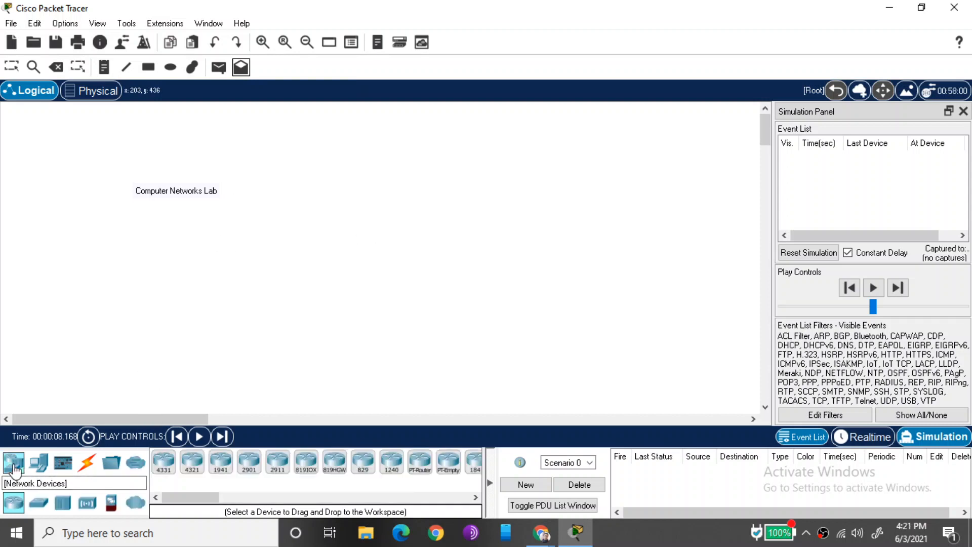
click(39, 503)
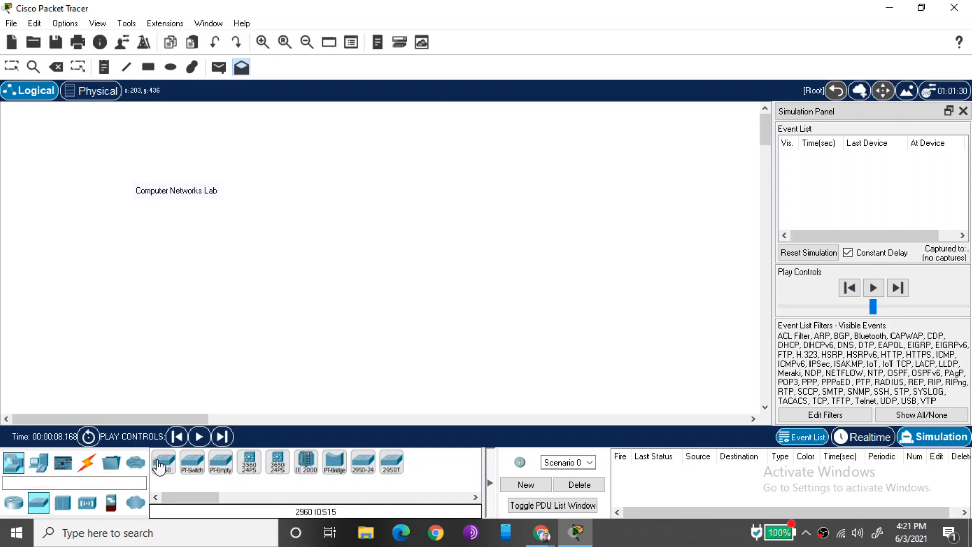
drag(160, 467, 389, 208)
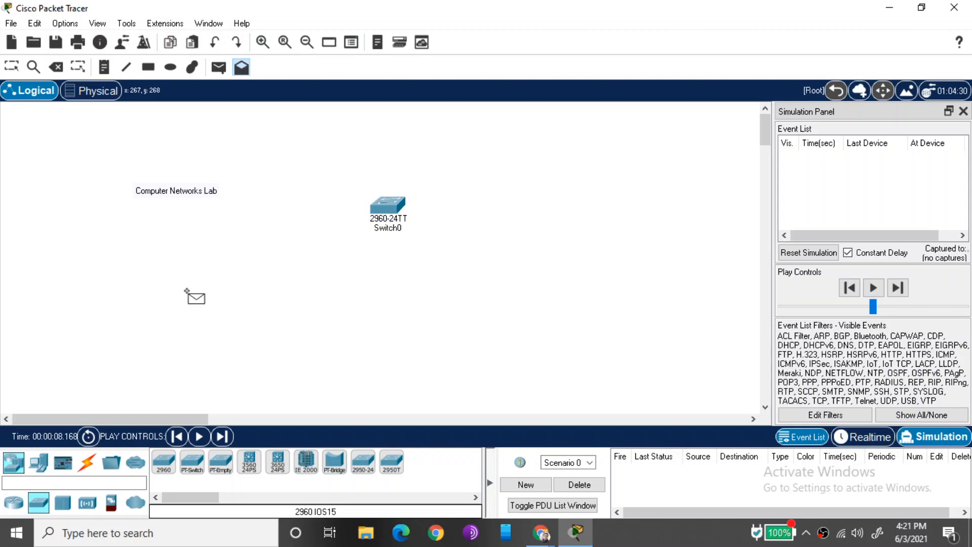
key(Escape)
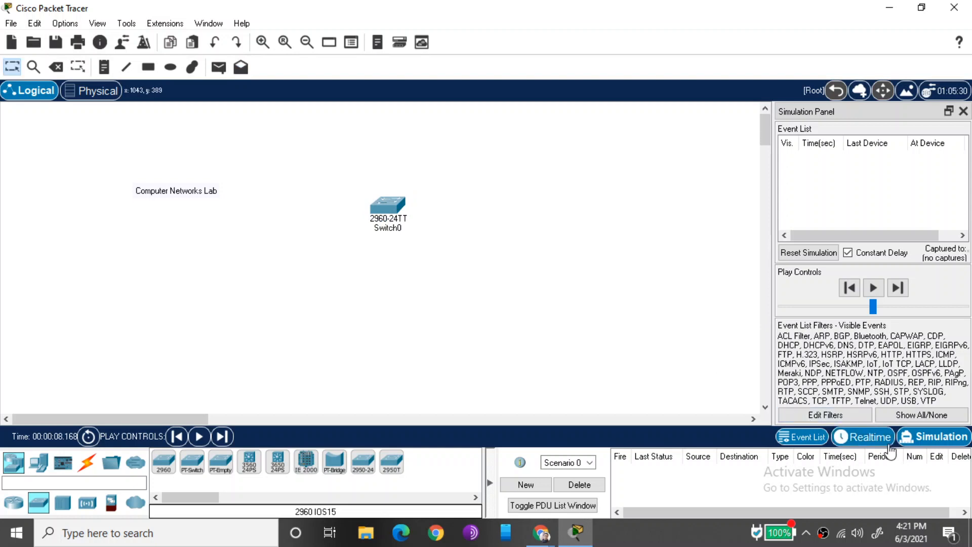
Step: Return to realtime mode and place a PC below the "Computer Networks Lab" note
click(873, 438)
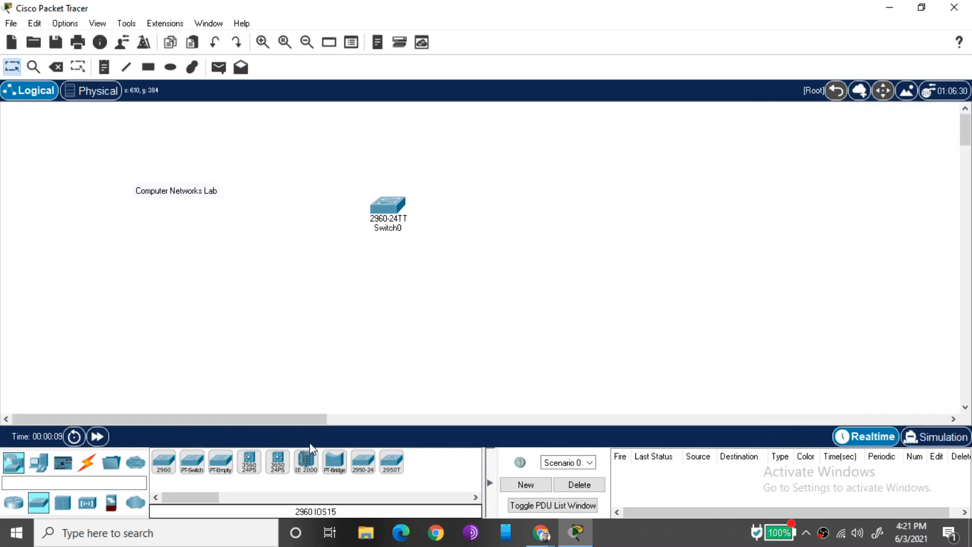
click(38, 462)
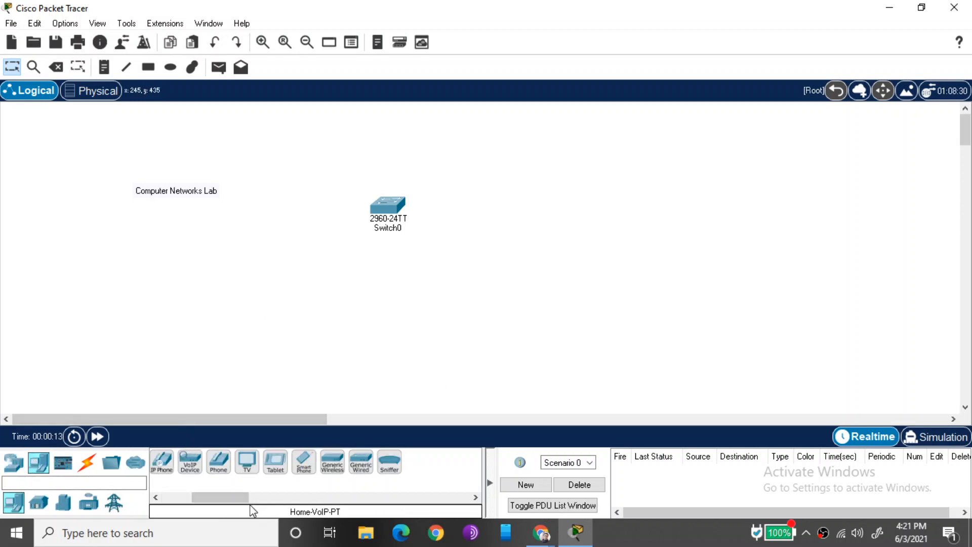
drag(235, 499, 189, 499)
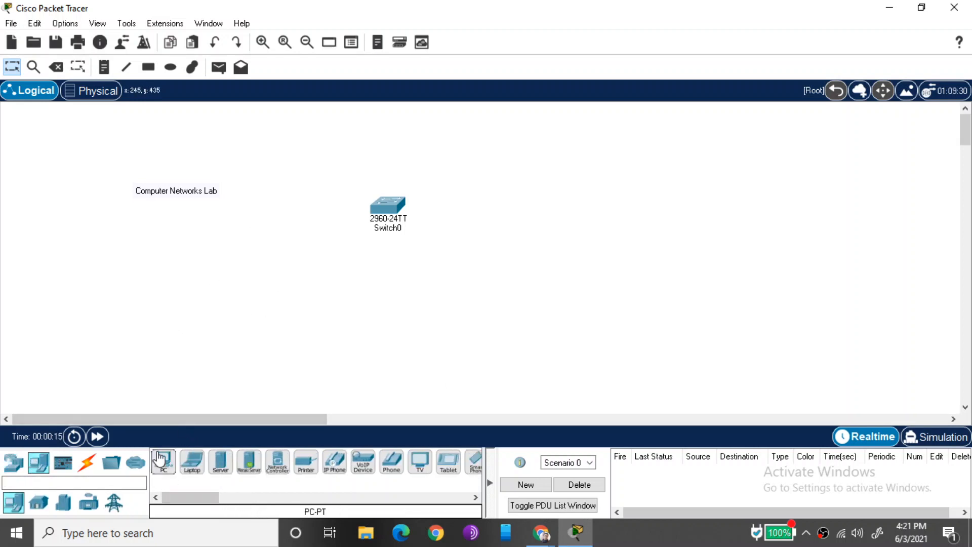
drag(163, 461, 169, 275)
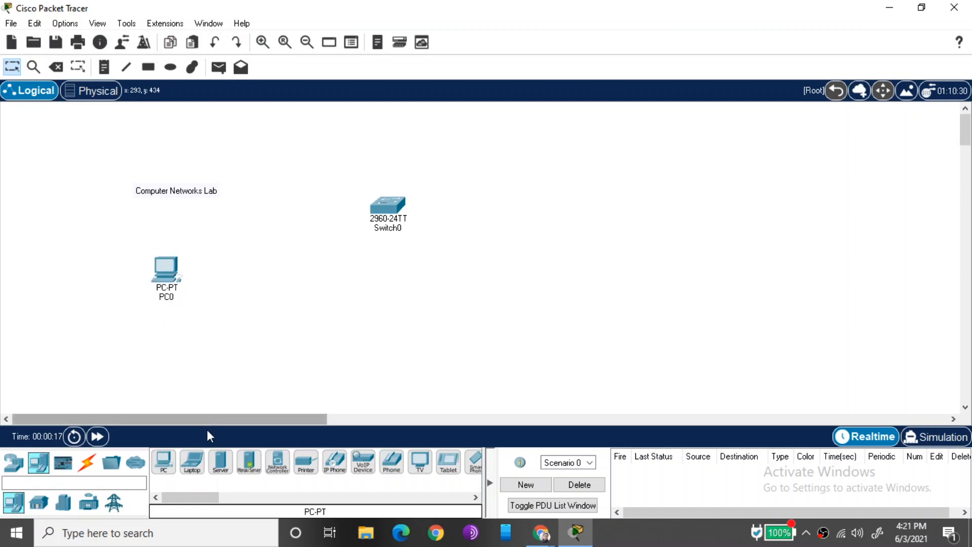
Step: Place two more PCs below Switch0, one on each side, and a laptop to the right of the switch
mouse_move(163, 462)
mouse_down()
mouse_move(290, 354)
mouse_move(295, 330)
mouse_up()
drag(165, 469, 442, 365)
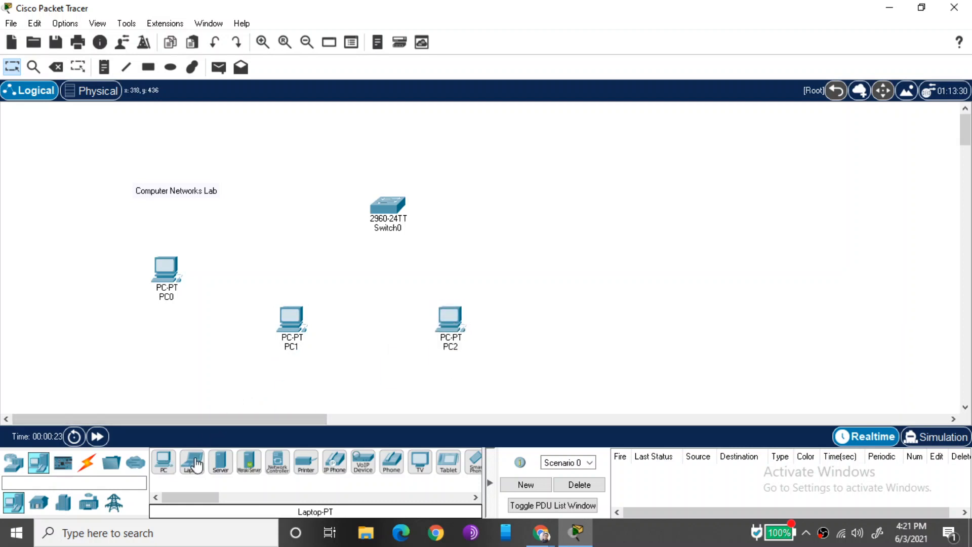
mouse_move(192, 462)
mouse_down()
mouse_move(347, 363)
mouse_move(499, 233)
mouse_move(525, 188)
mouse_up()
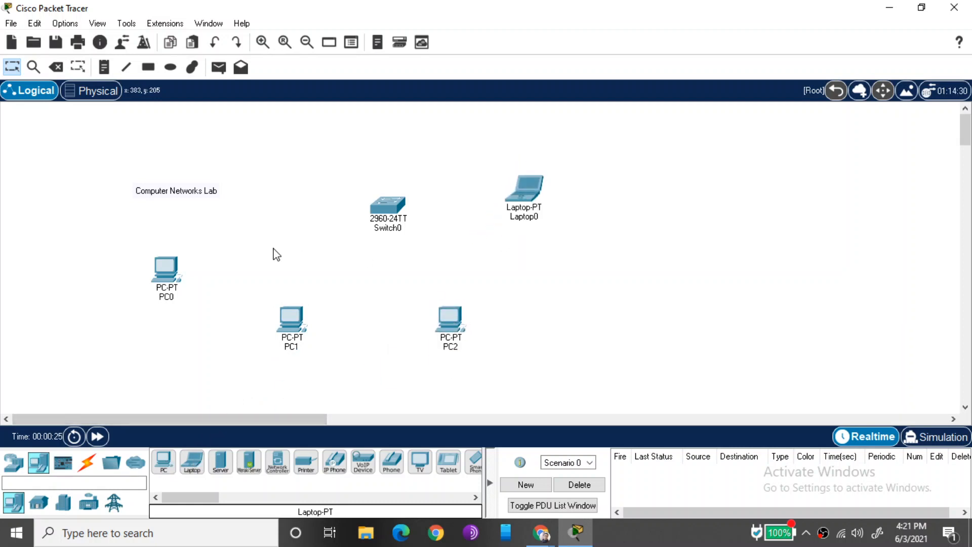
Step: Examine PC0's physical device view down to its ports and look at its global configuration settings
click(164, 268)
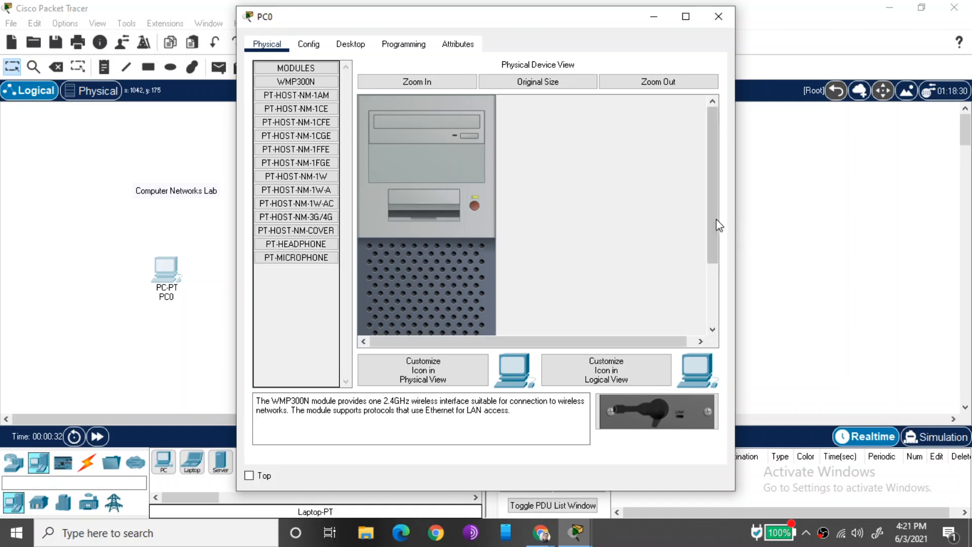
drag(714, 217, 715, 282)
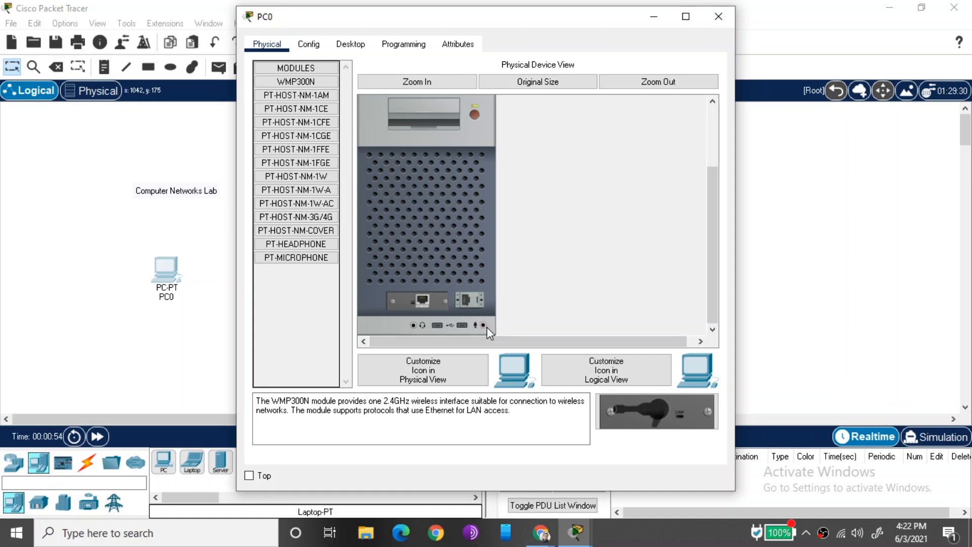
click(476, 114)
click(310, 46)
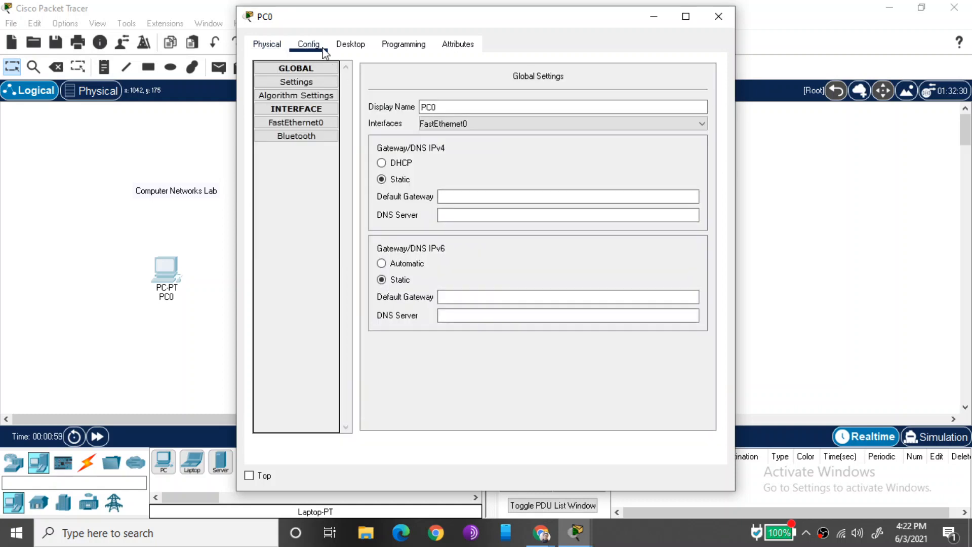
Step: Browse PC0's desktop applications in the enlarged device window and close it
click(349, 47)
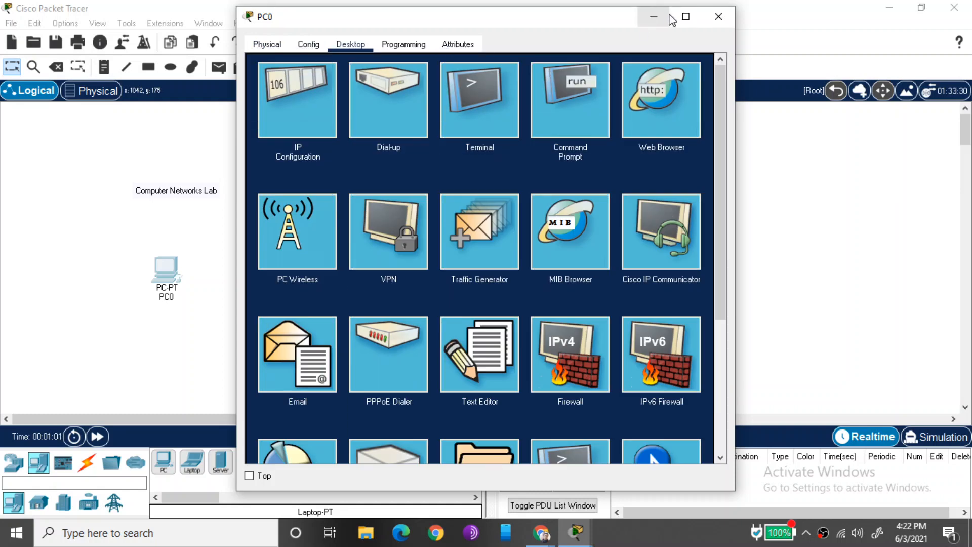
click(686, 16)
scroll(602, 278, down, 4)
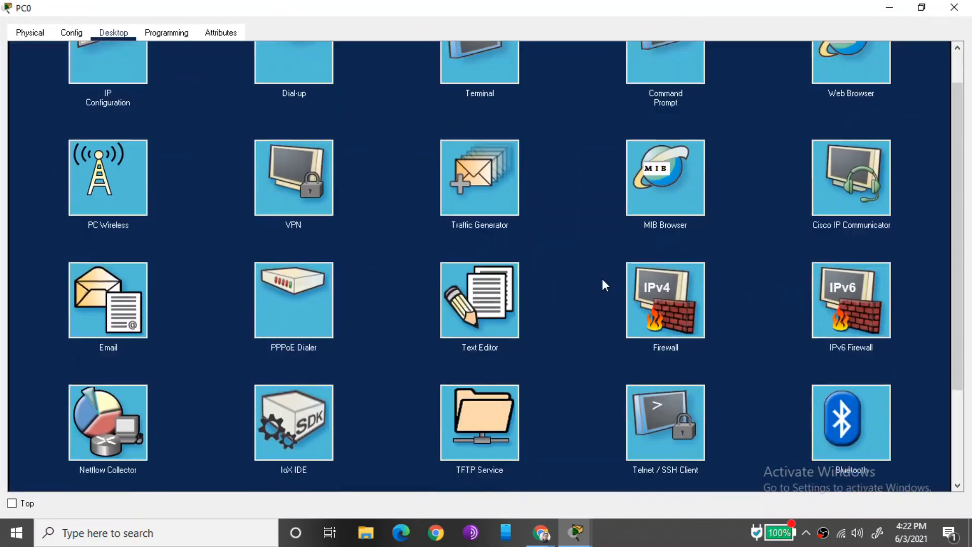
scroll(602, 278, up, 5)
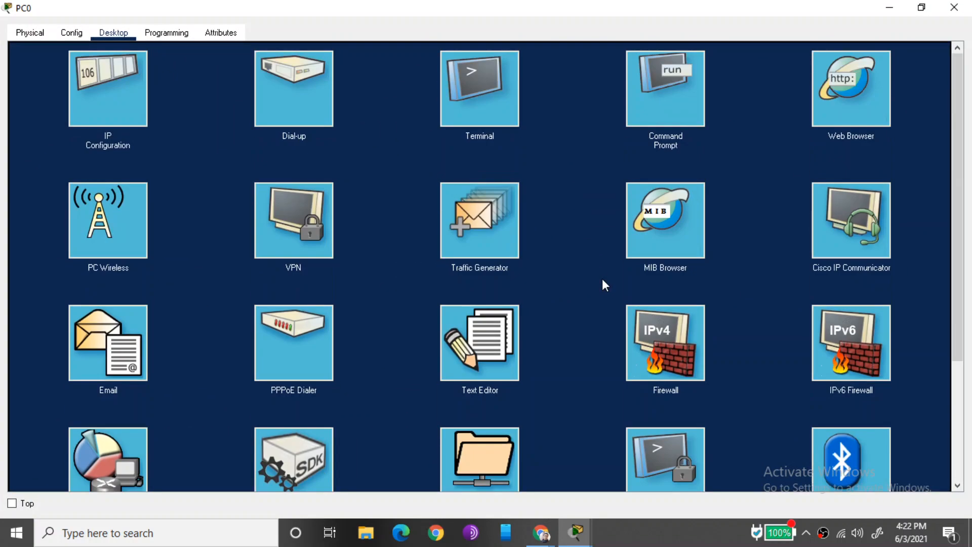
scroll(603, 279, down, 3)
scroll(602, 279, up, 3)
scroll(154, 278, down, 3)
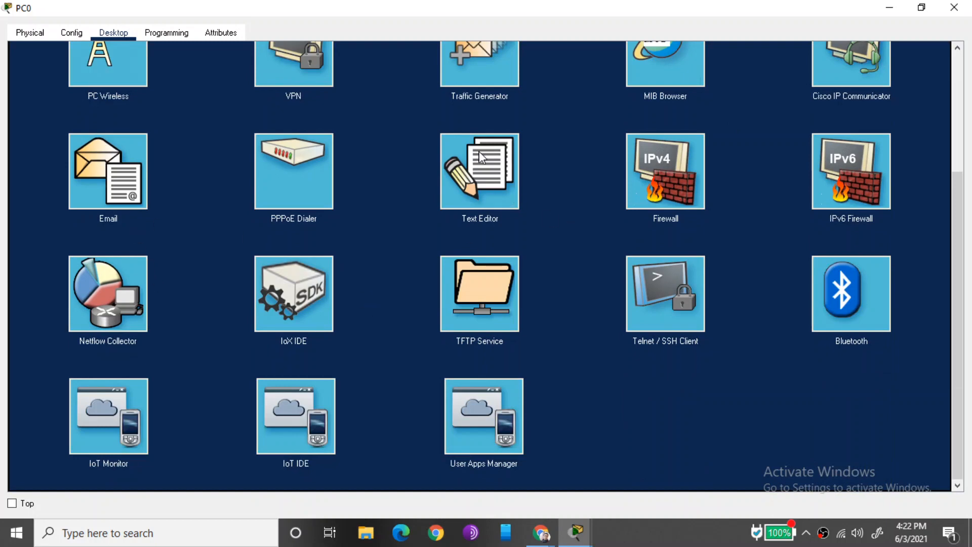
scroll(479, 157, up, 3)
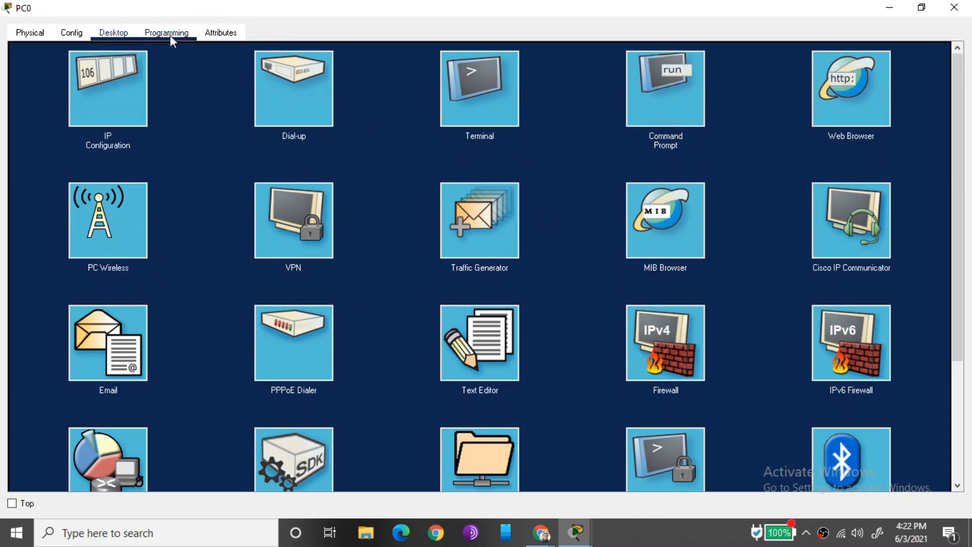
click(954, 7)
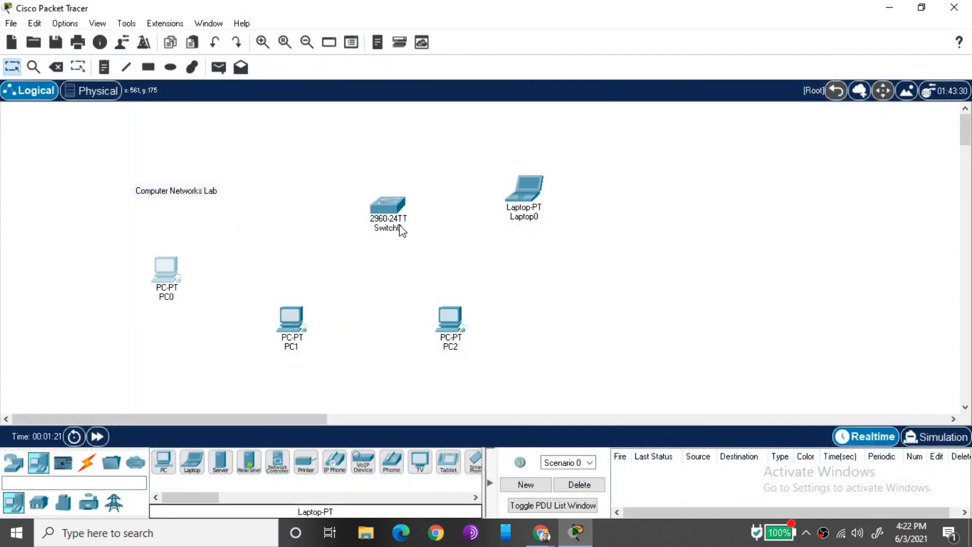
Step: Replace Laptop0's Ethernet module with the WPC300N wireless module, powering the laptop off for the swap and back on
click(525, 198)
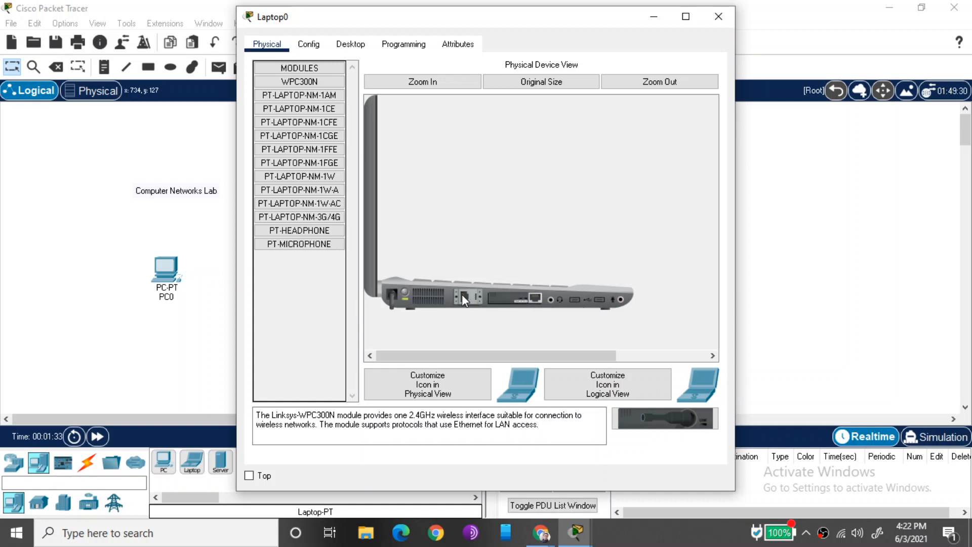
mouse_move(515, 304)
mouse_down()
mouse_move(469, 336)
mouse_move(397, 326)
mouse_move(525, 302)
mouse_up()
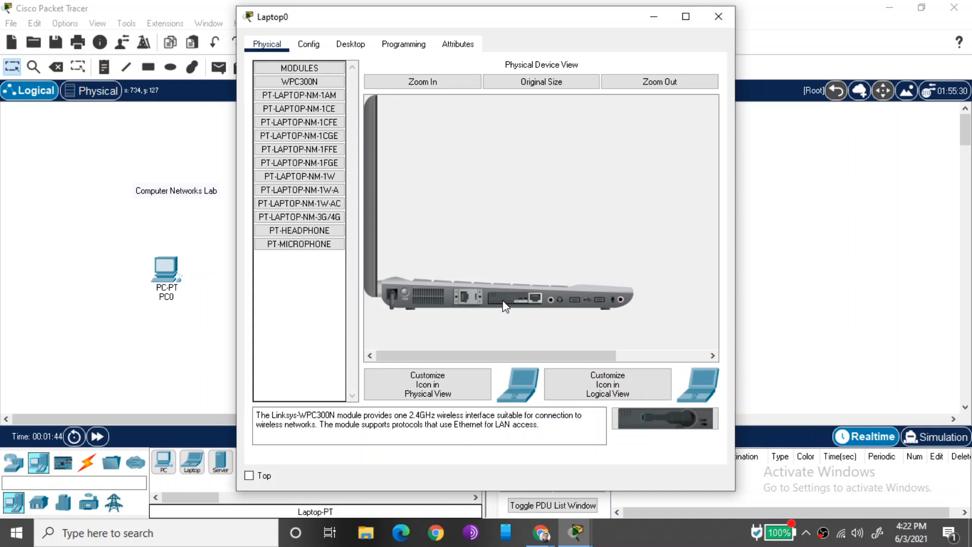
drag(504, 305, 296, 116)
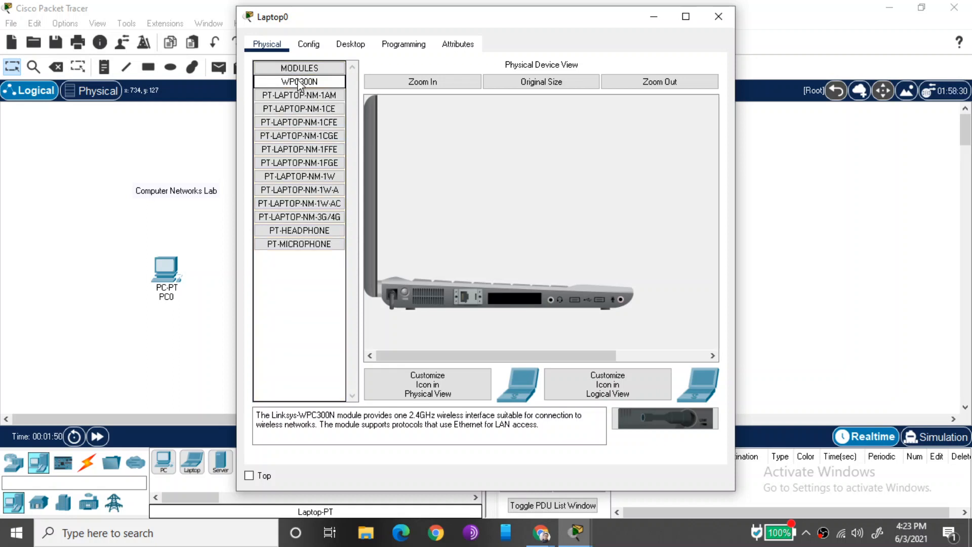
drag(299, 83, 524, 297)
click(404, 293)
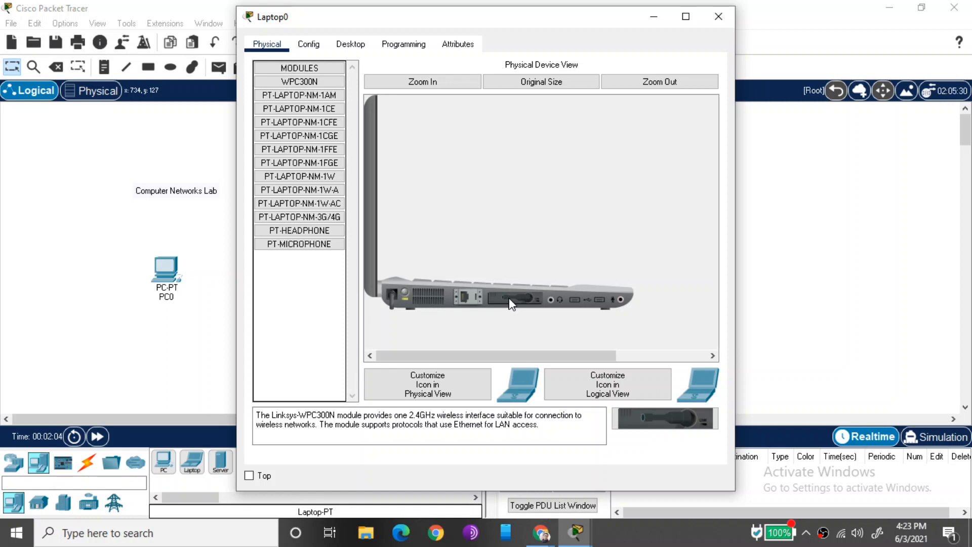
Step: Look through Laptop0's desktop applications and close its device window
click(361, 42)
scroll(430, 314, down, 5)
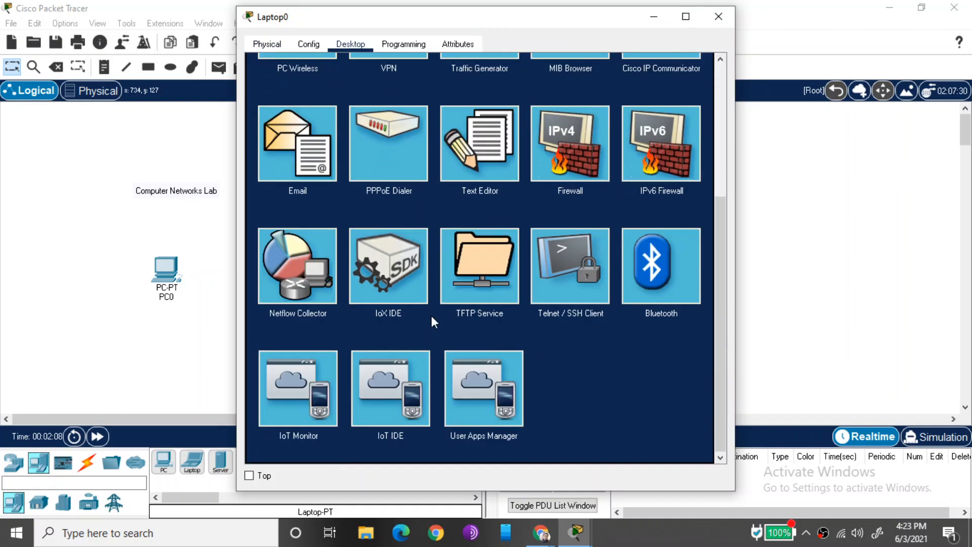
scroll(430, 314, up, 5)
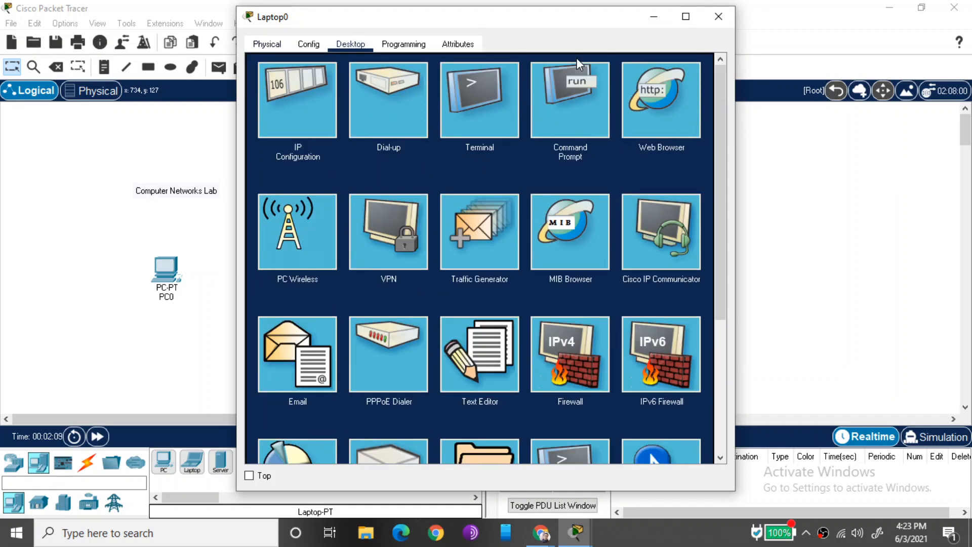
click(719, 17)
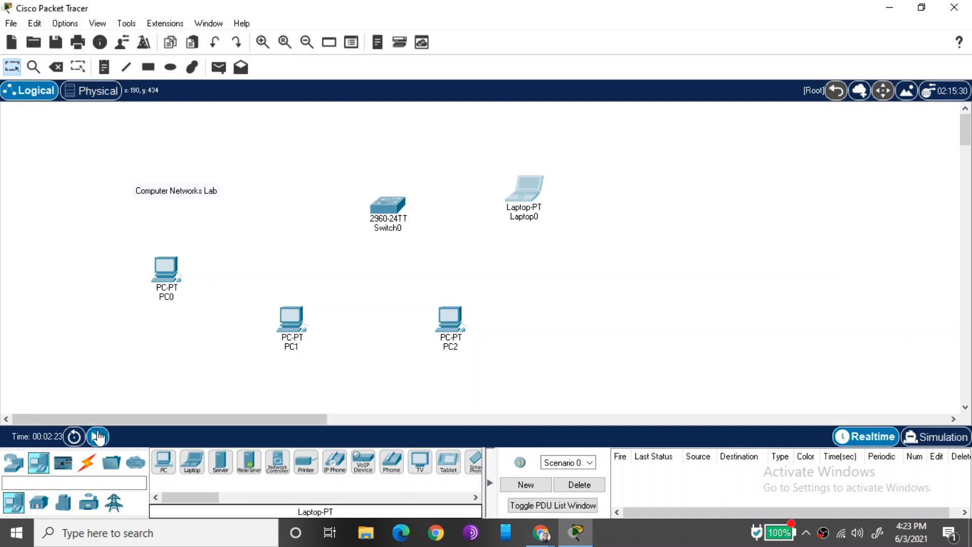
Step: Connect PC0 to Switch0 using the automatically chosen connection type
click(87, 463)
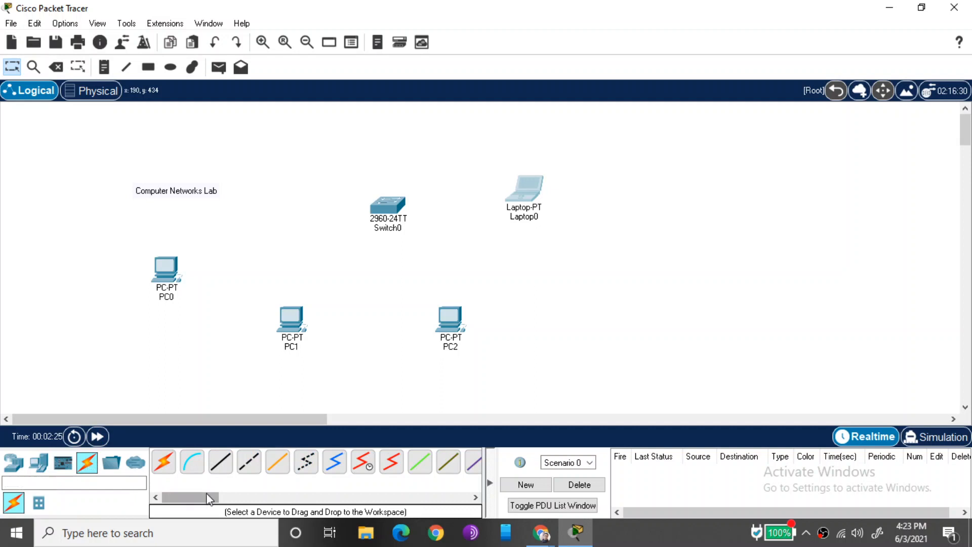
click(223, 470)
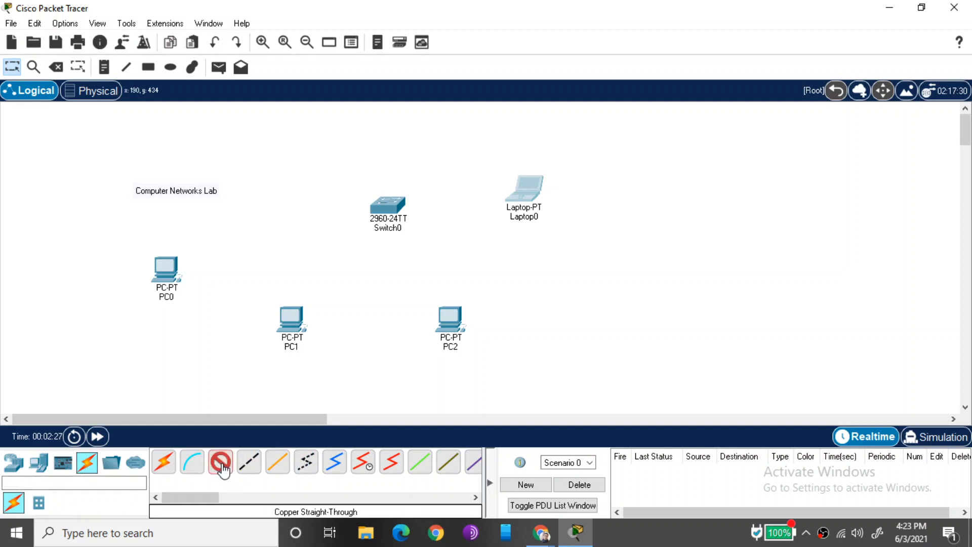
click(163, 463)
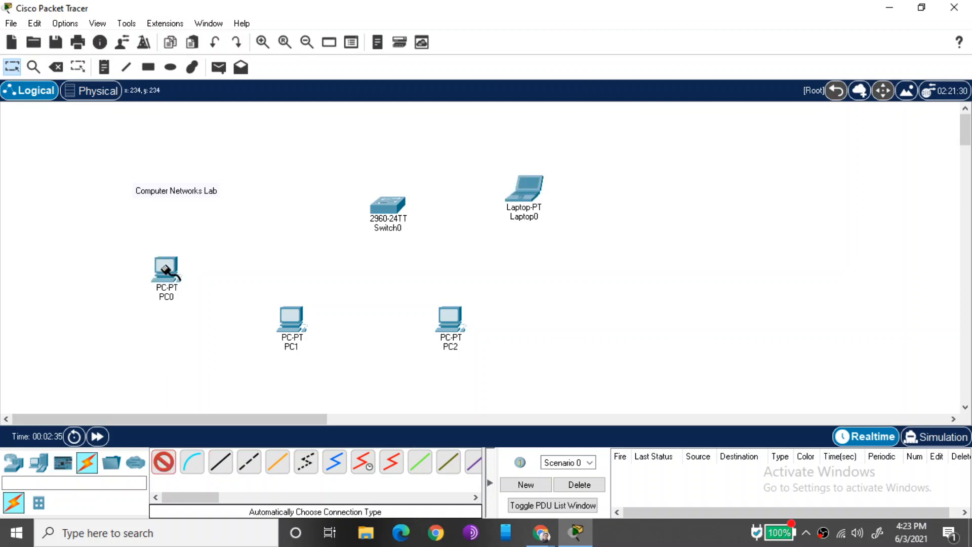
click(165, 269)
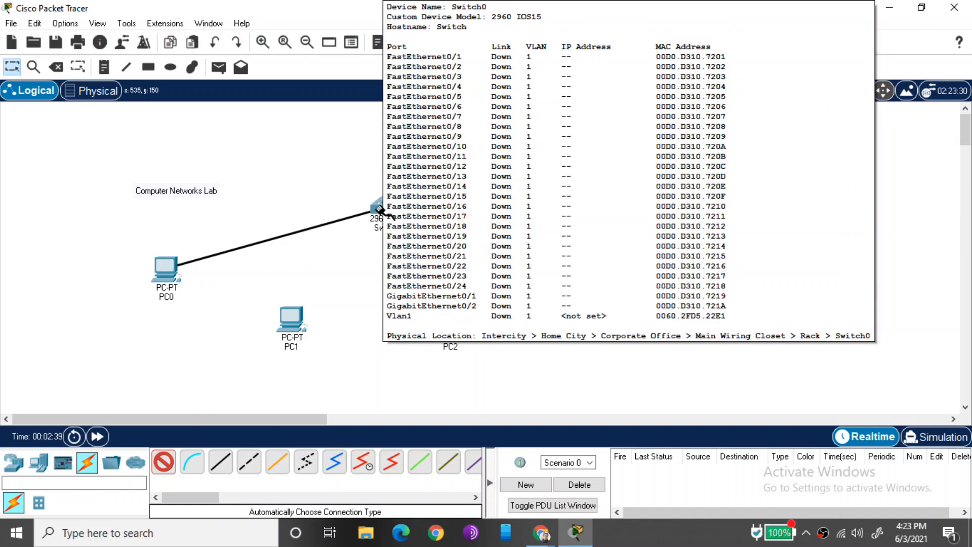
click(381, 211)
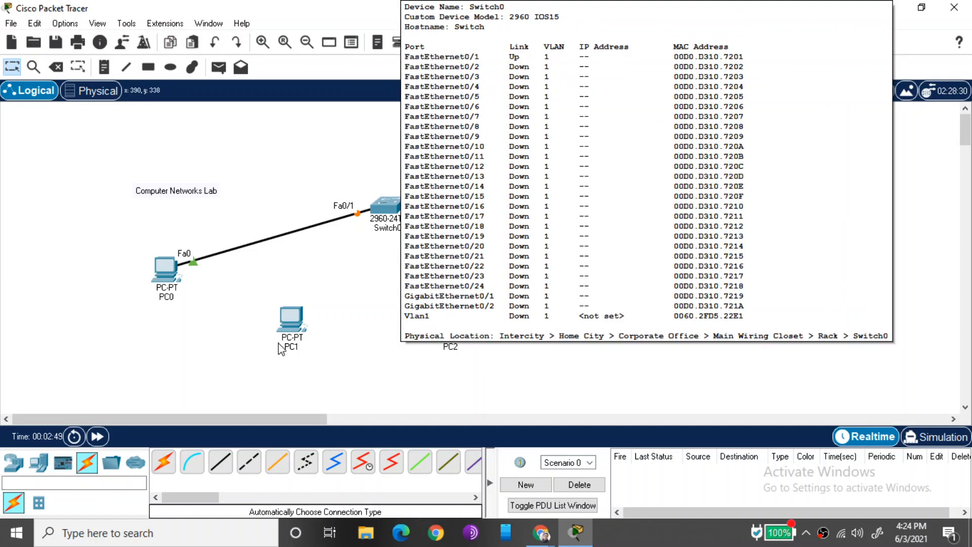
Step: Connect PC1's FastEthernet0 port to Switch0's FastEthernet0/2 port with a copper straight-through cable
click(220, 462)
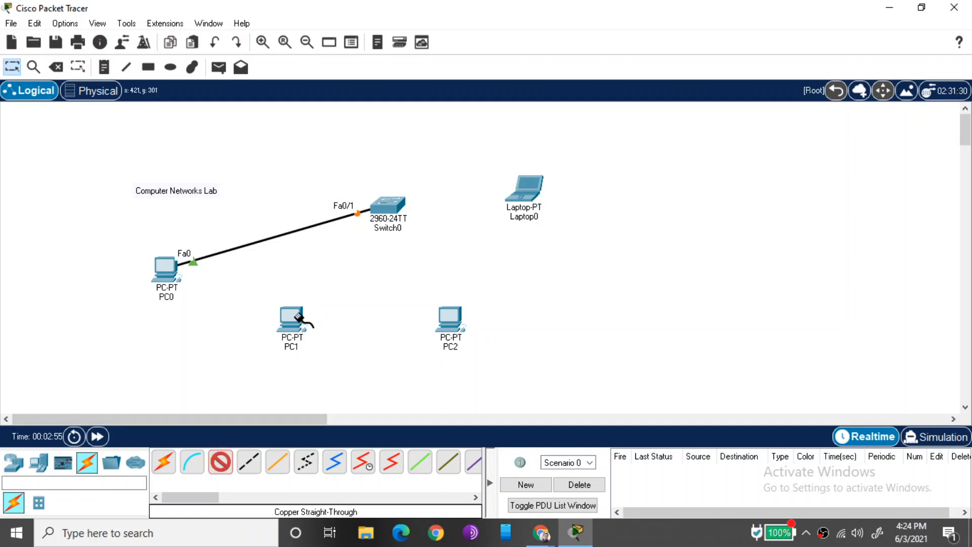
mouse_move(299, 318)
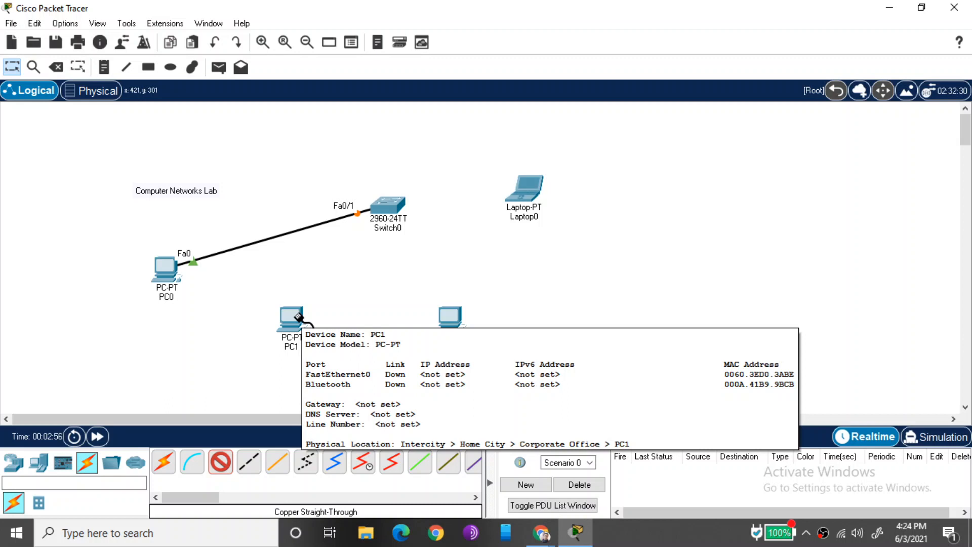
click(299, 319)
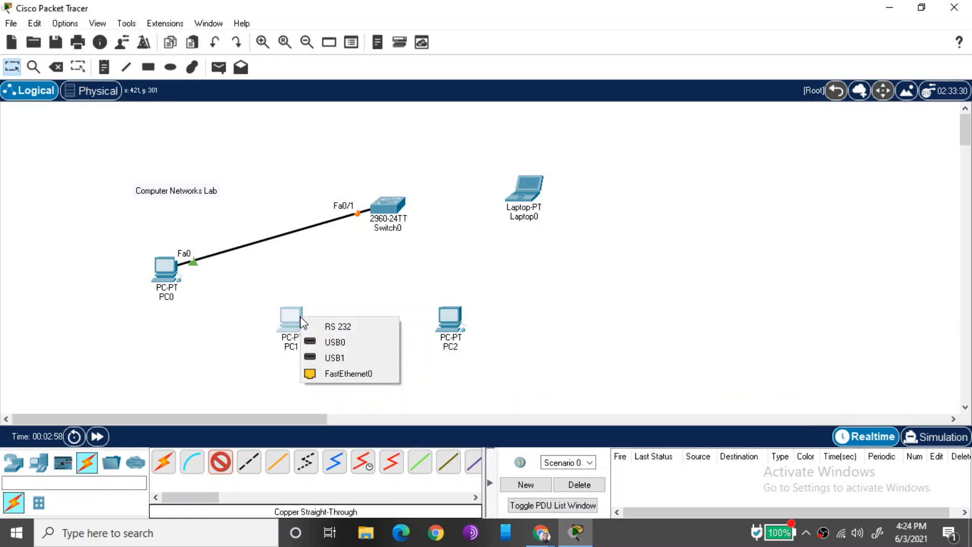
click(348, 375)
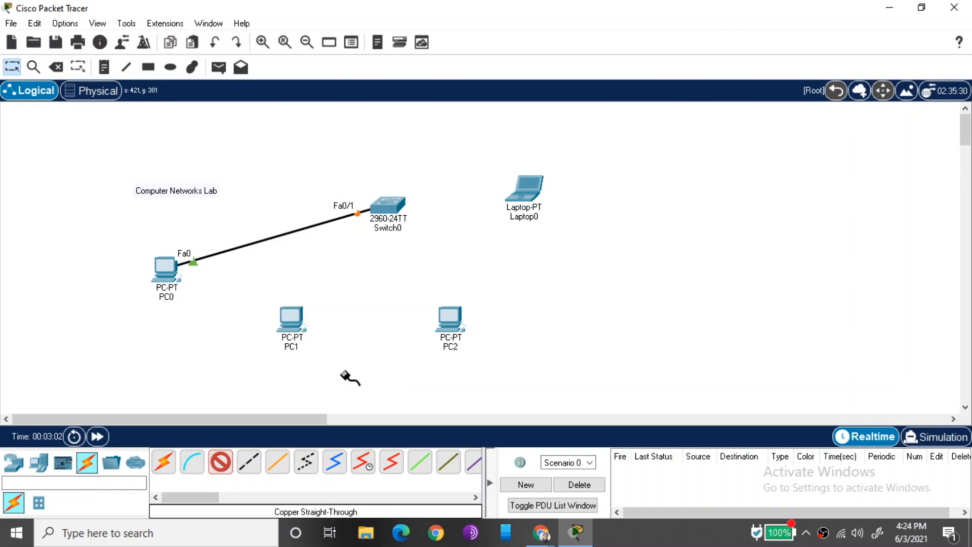
click(386, 211)
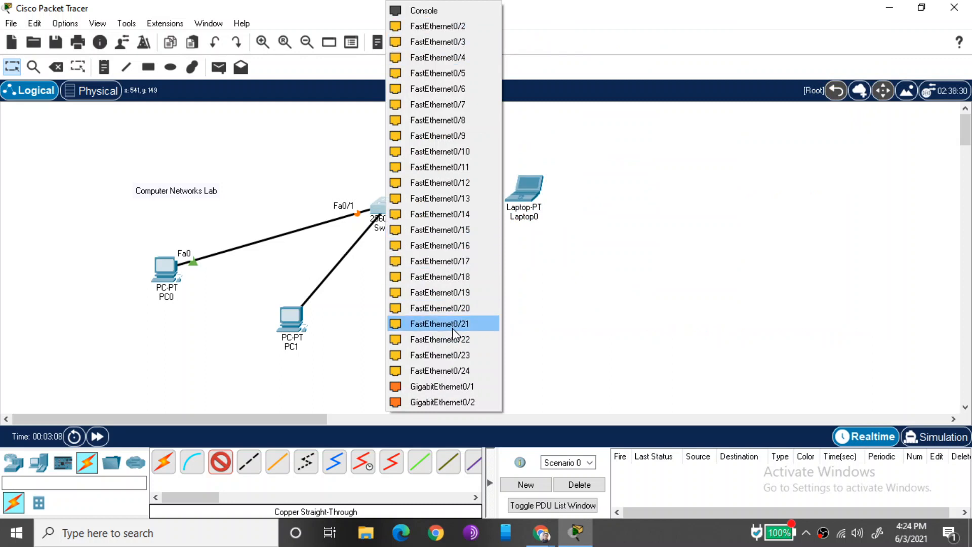
click(466, 31)
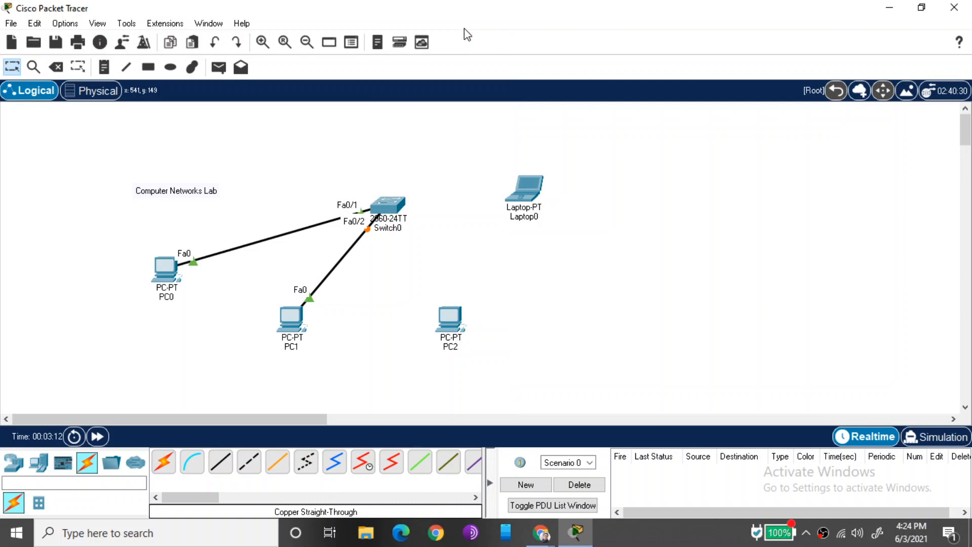
Step: Connect PC2's FastEthernet0 port to Switch0's FastEthernet0/3 port with a copper straight-through cable
click(220, 462)
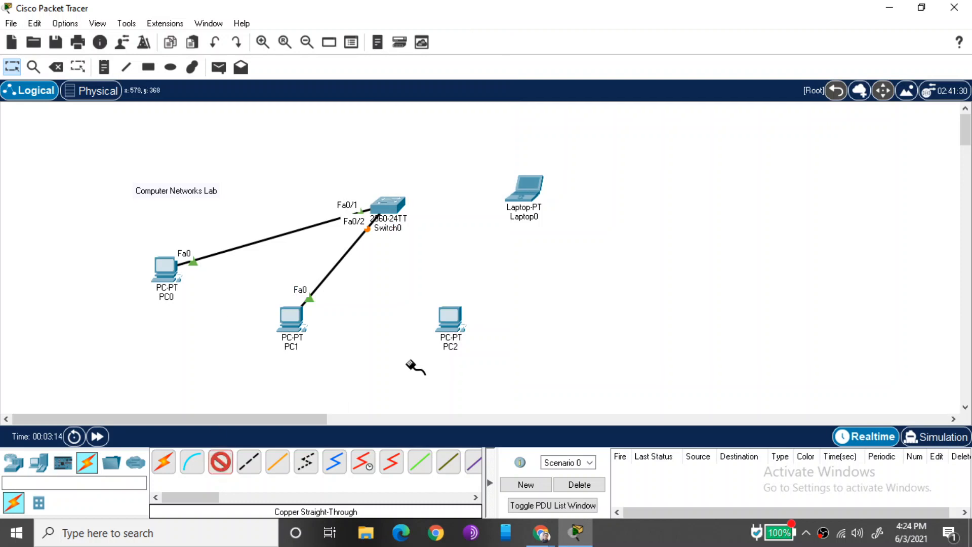
click(460, 325)
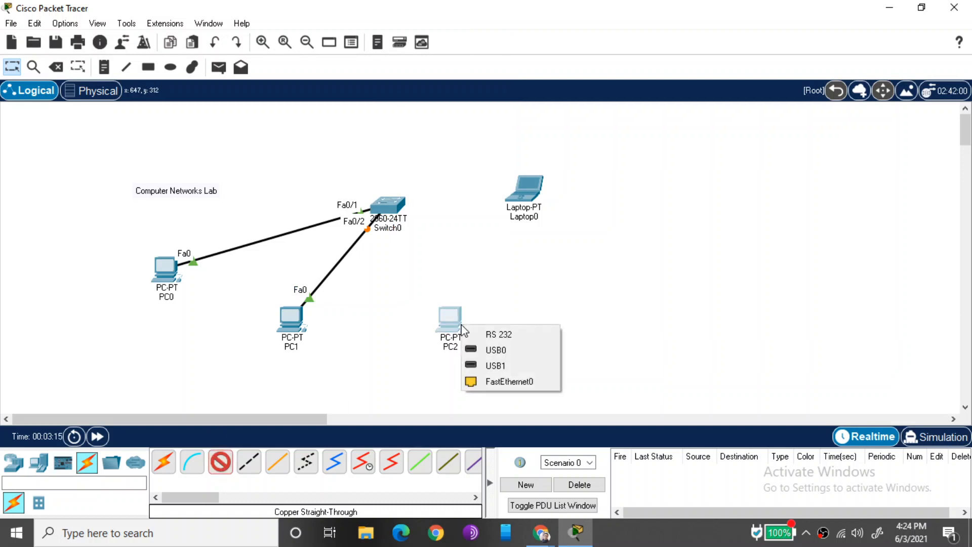
click(502, 384)
click(389, 207)
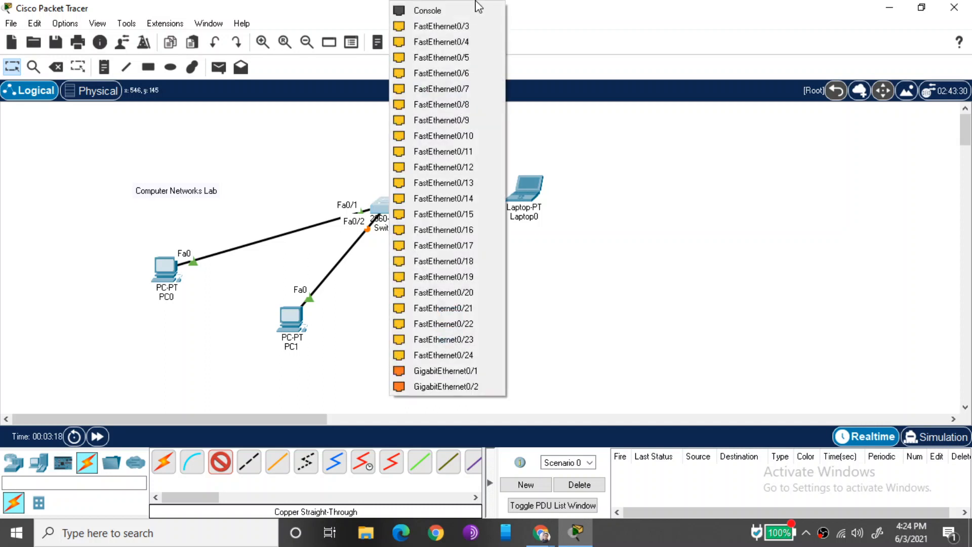
click(460, 25)
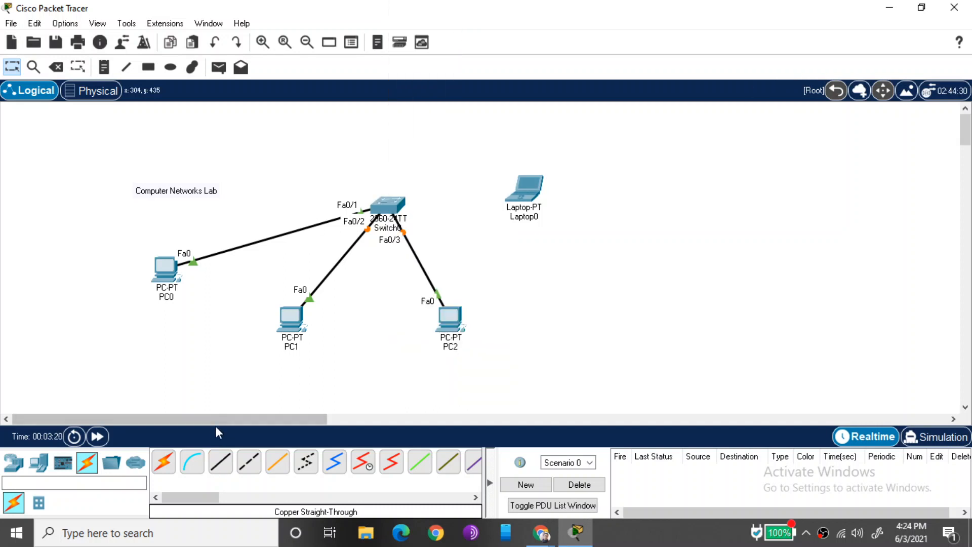
click(221, 464)
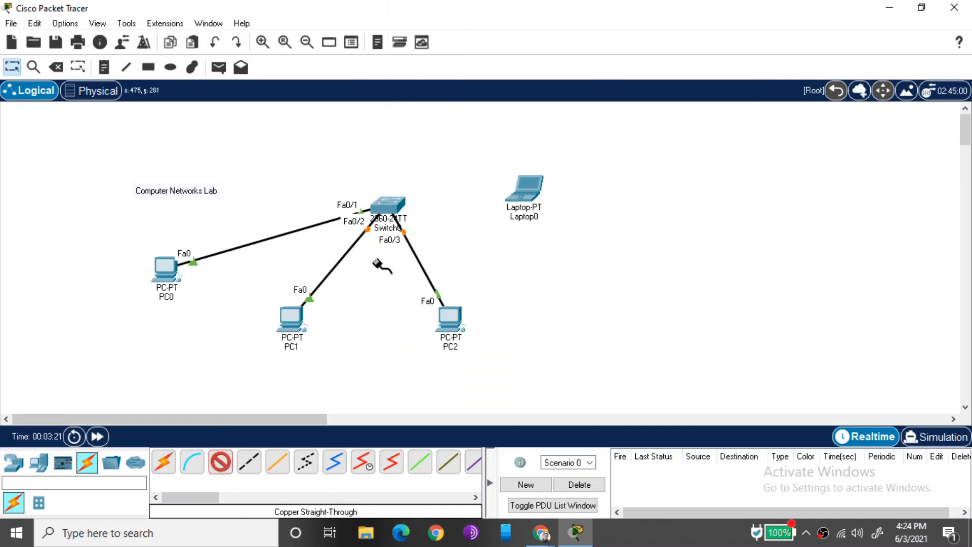
click(533, 186)
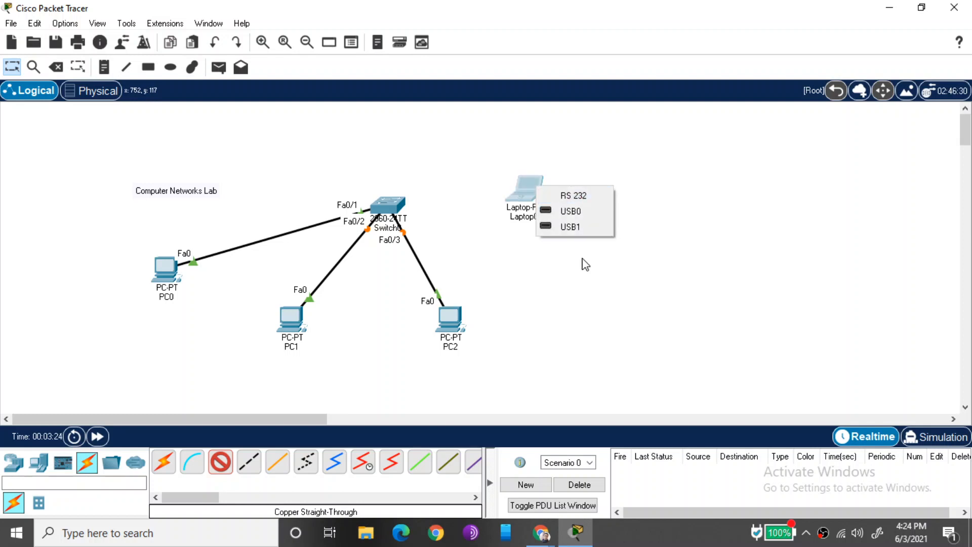
click(504, 179)
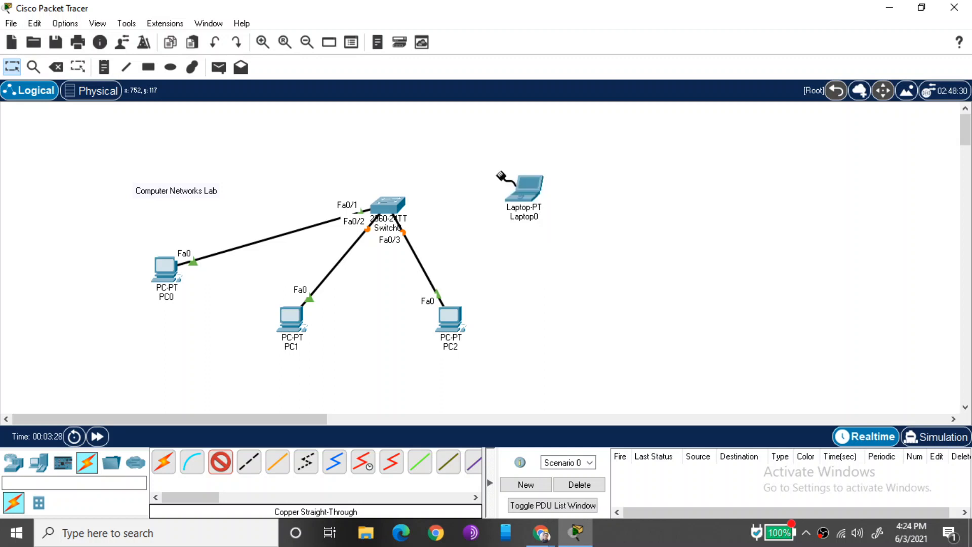
key(Escape)
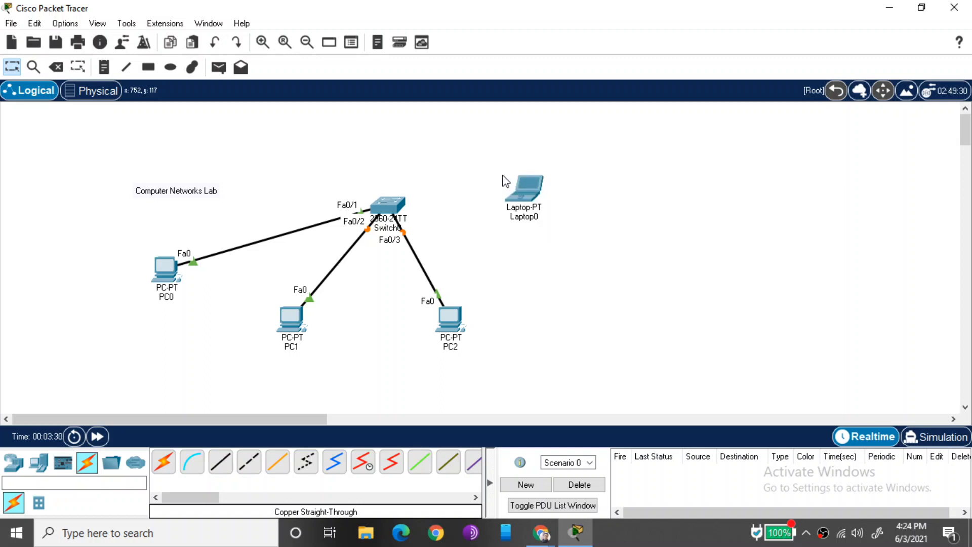
Step: Delete Laptop0 from the workspace and return to normal selection
drag(577, 161, 502, 227)
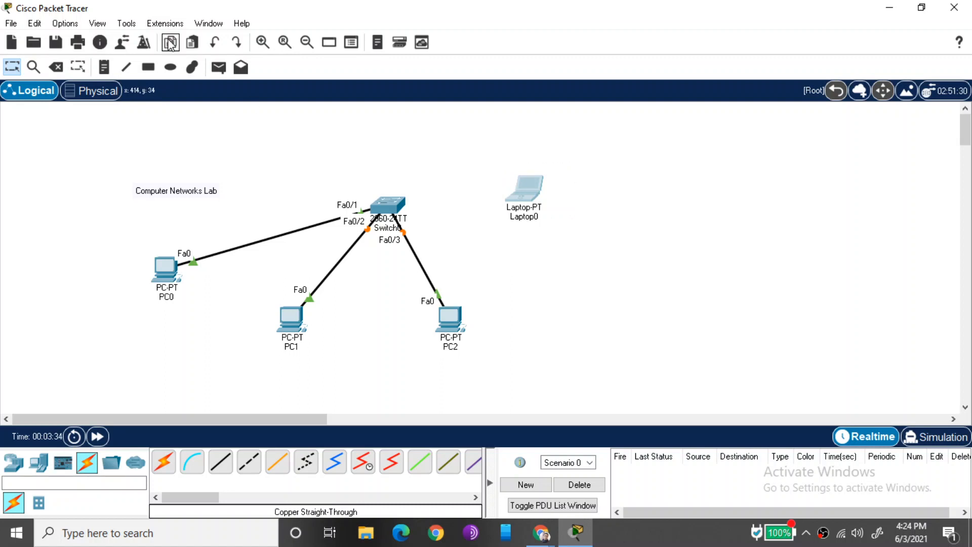
click(55, 67)
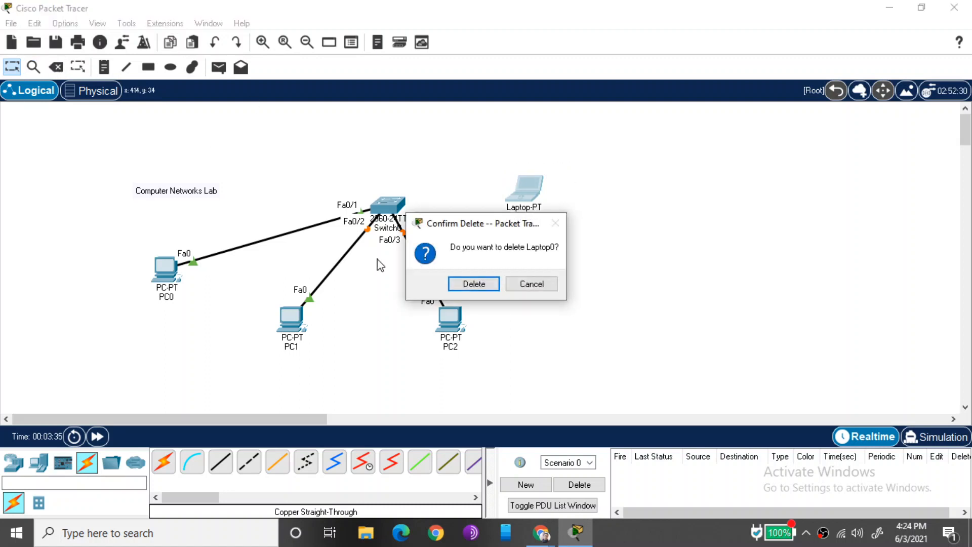
click(474, 282)
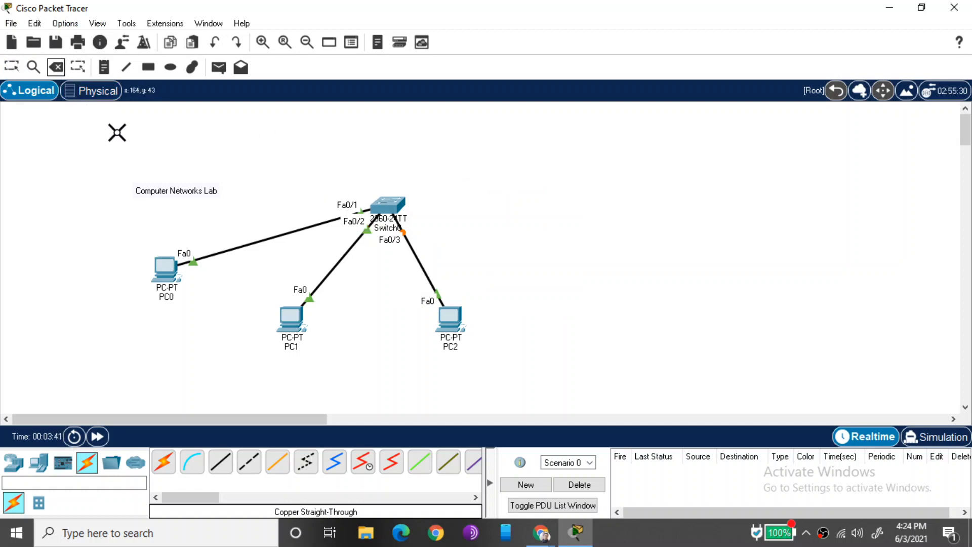
key(Escape)
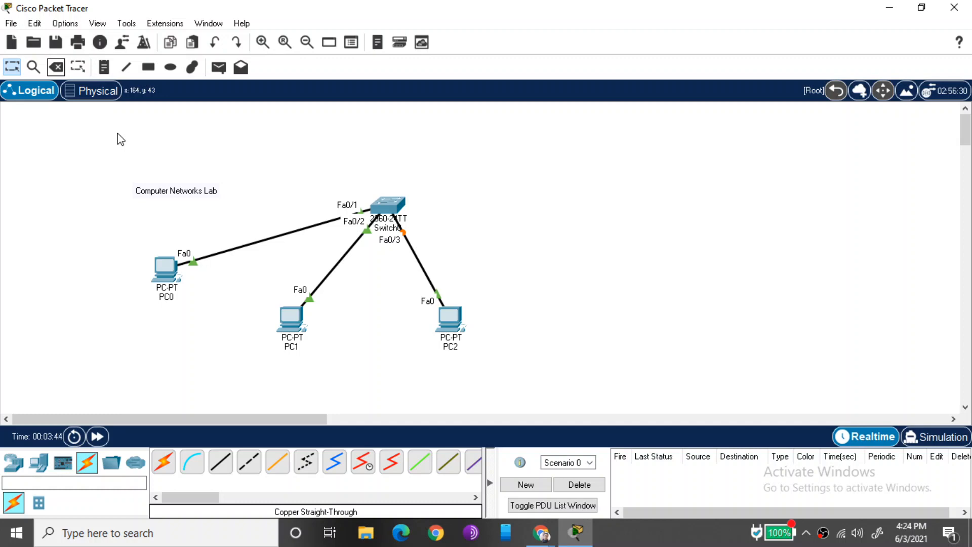
Step: Examine Switch0's physical device view, global settings and full list of configurable interfaces
click(389, 209)
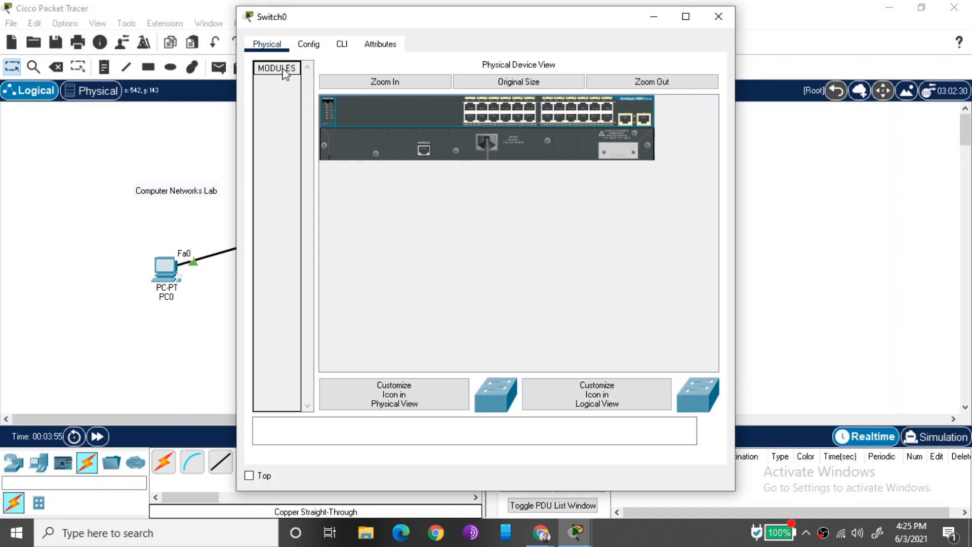
click(307, 46)
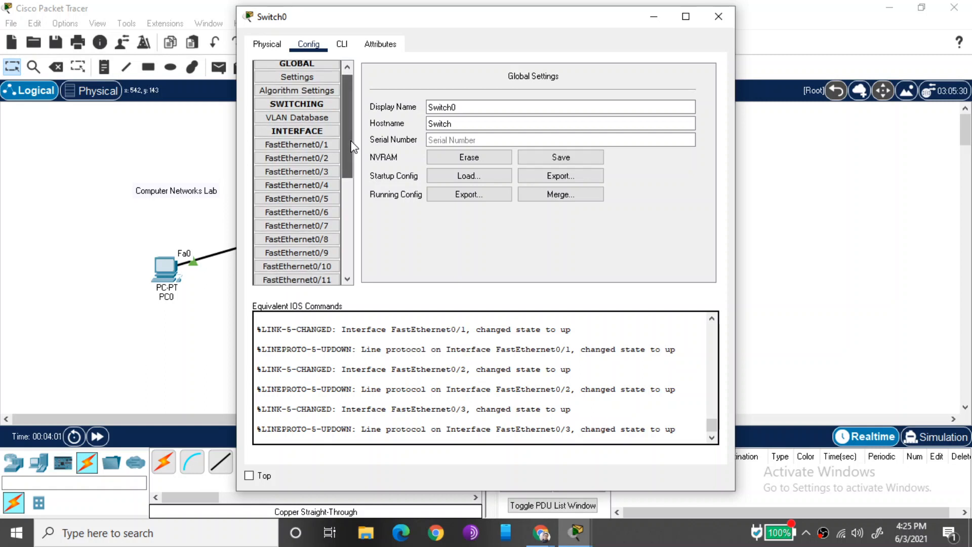
drag(352, 142, 360, 257)
click(314, 266)
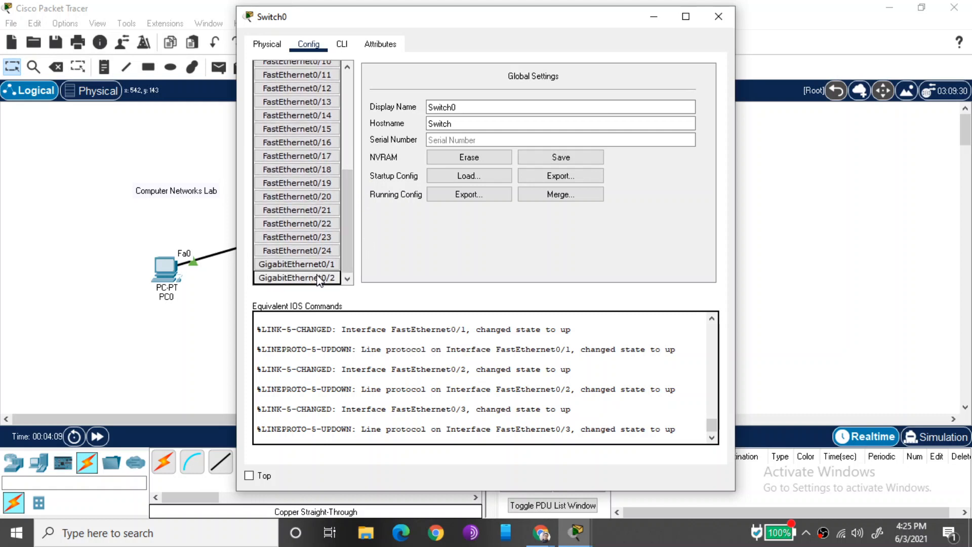
Step: Enter privileged mode on Switch0's command line with the enable command, and close the switch's device window
click(343, 45)
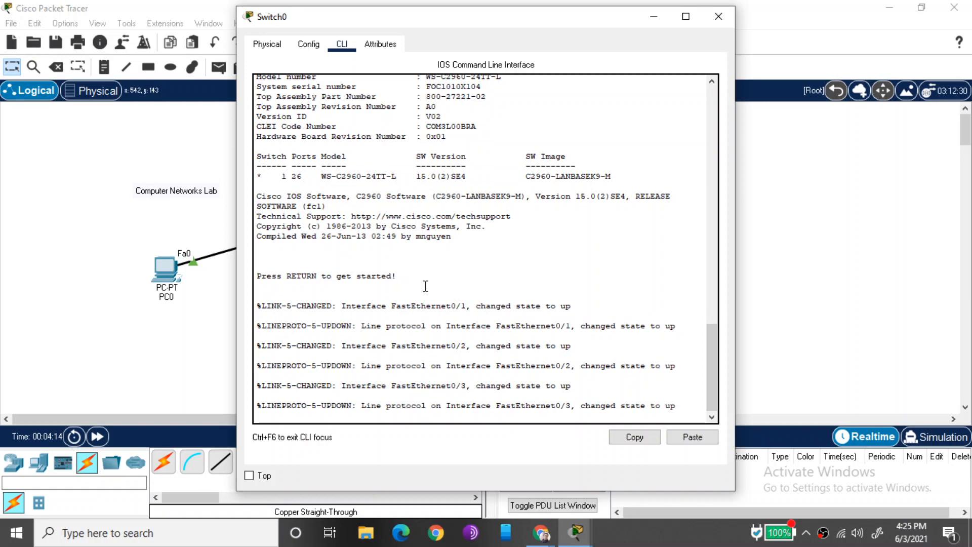
key(Return)
key(Return)
key(Return)
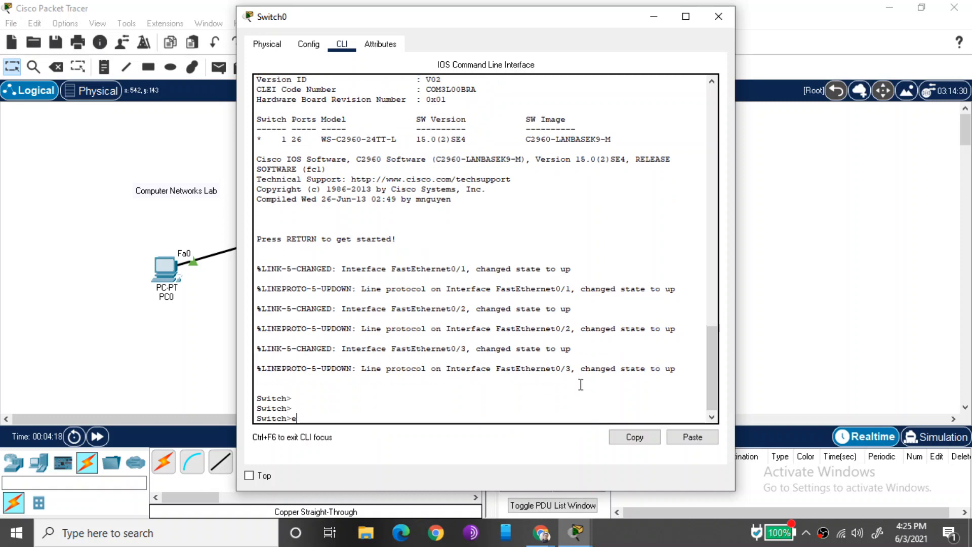
text(enable)
key(Return)
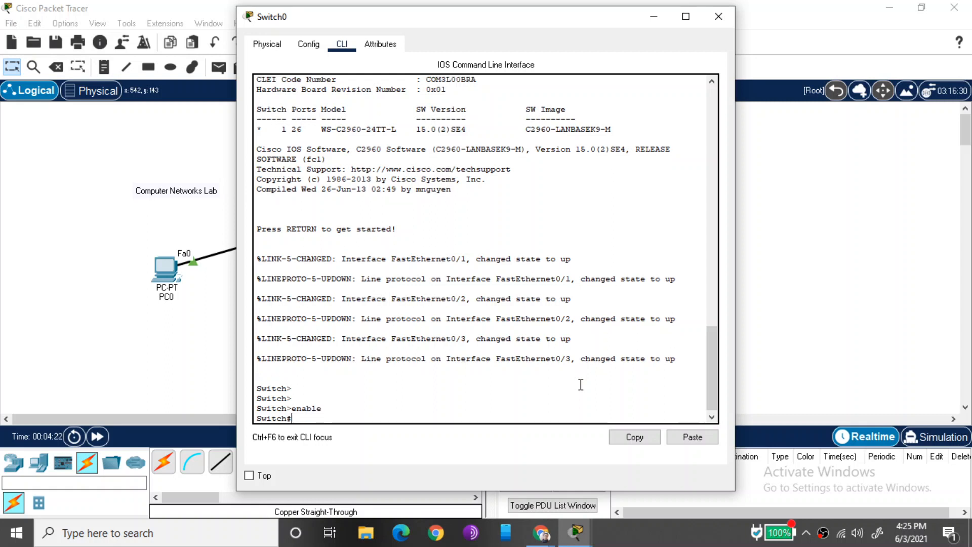
click(718, 17)
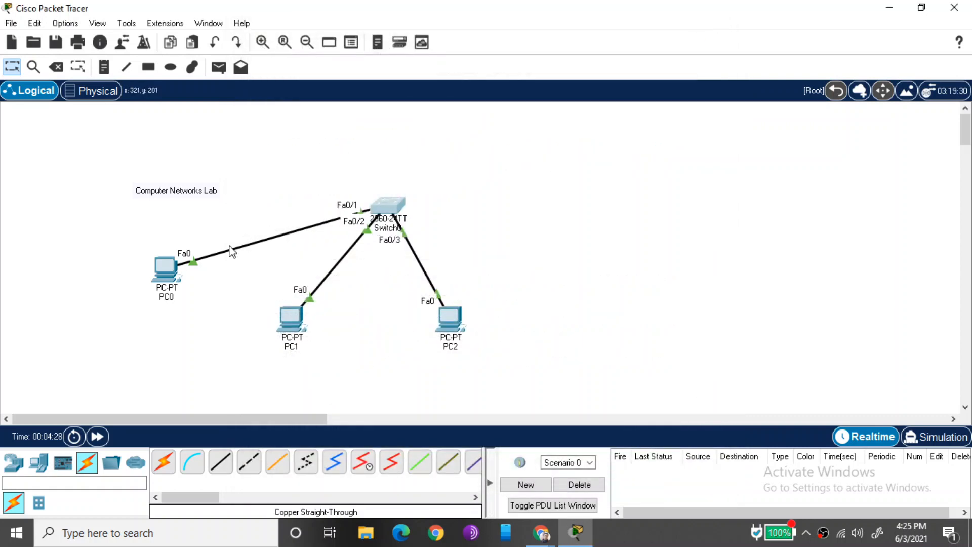
Step: Assign PC0 the static IPv4 address 200.10.10.2 with subnet mask 255.255.255.0, and close its device window
click(167, 272)
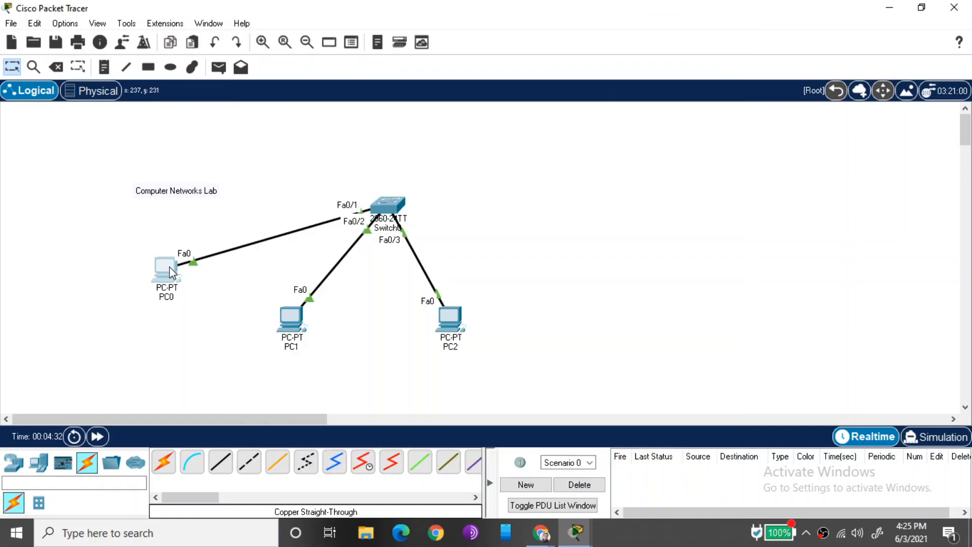
click(170, 266)
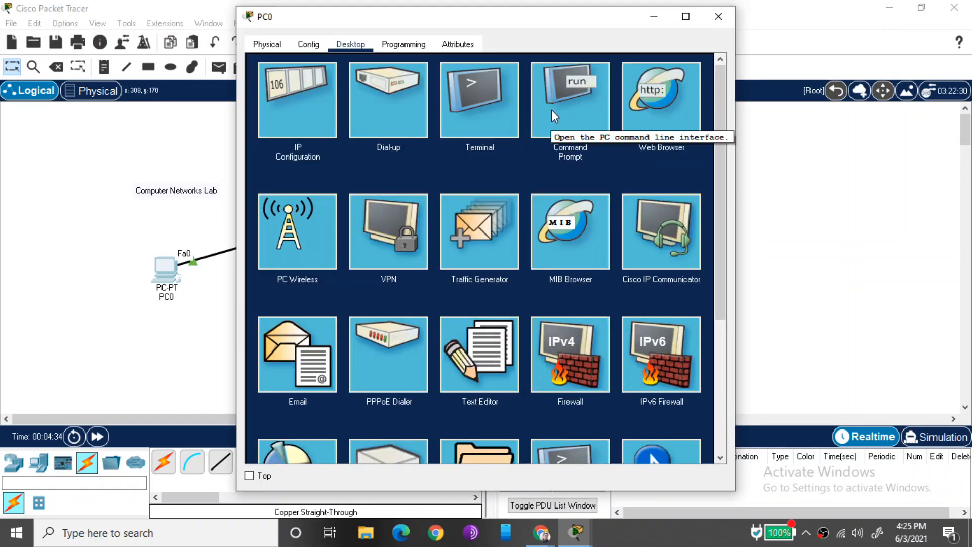
click(298, 71)
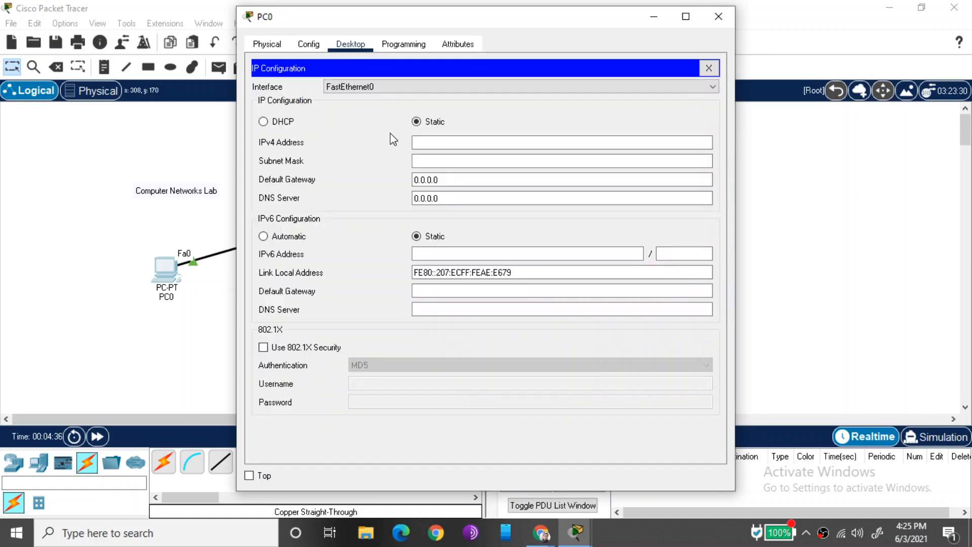
click(414, 144)
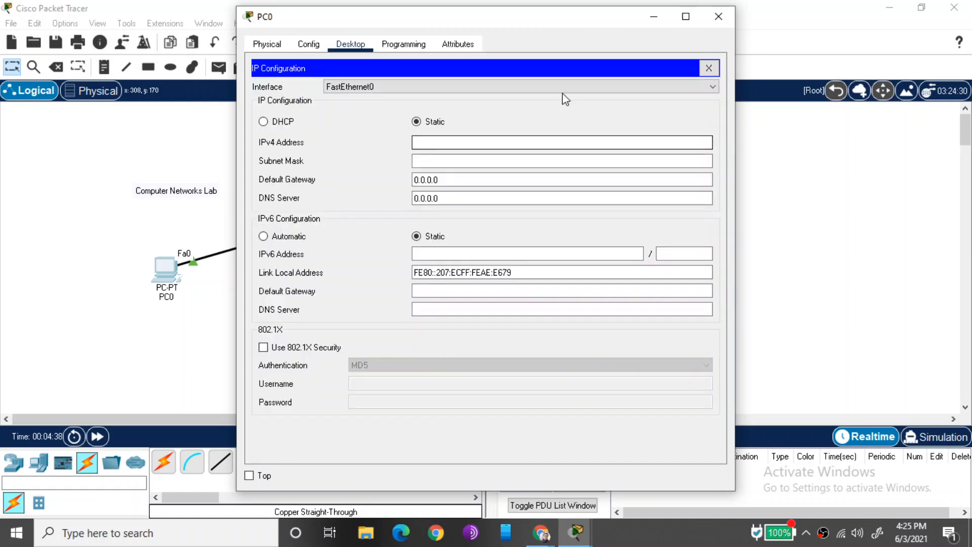
click(709, 68)
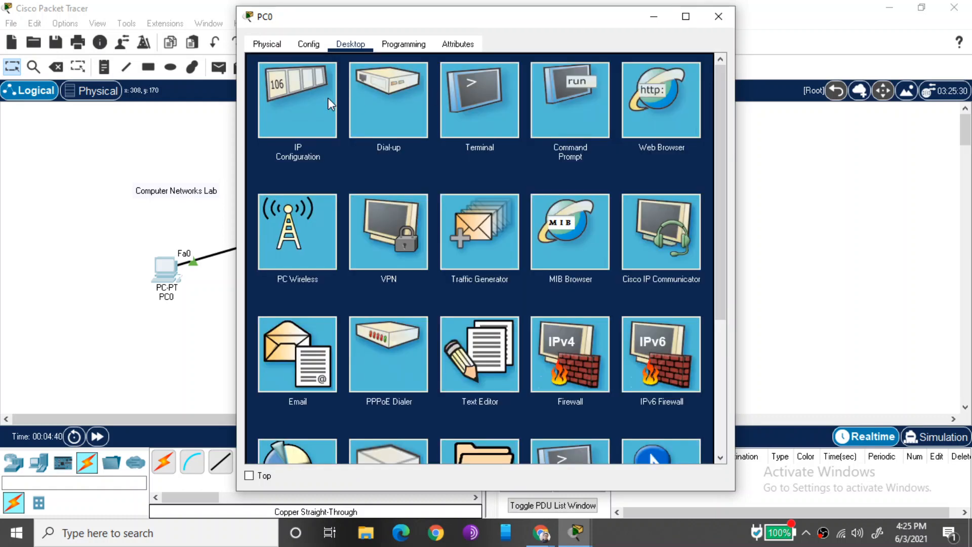
click(302, 112)
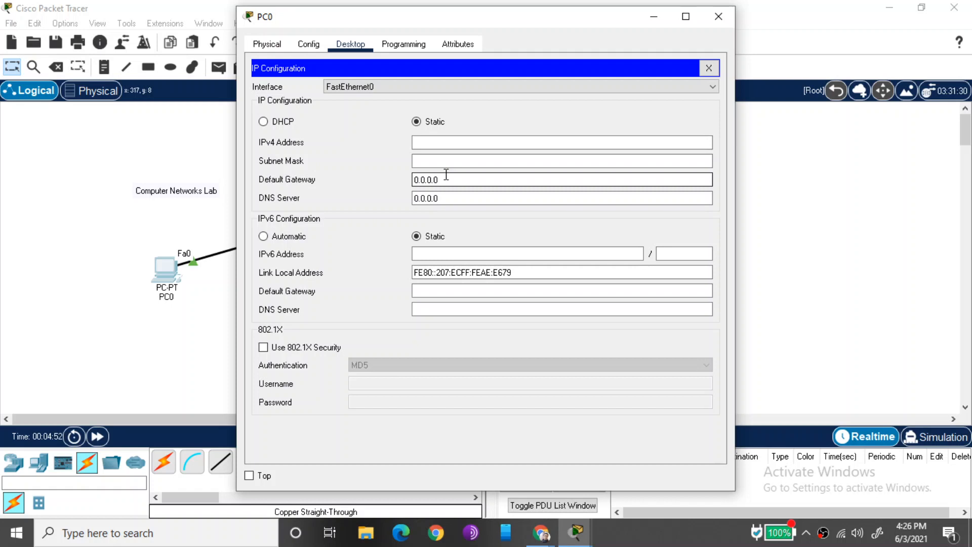
click(435, 144)
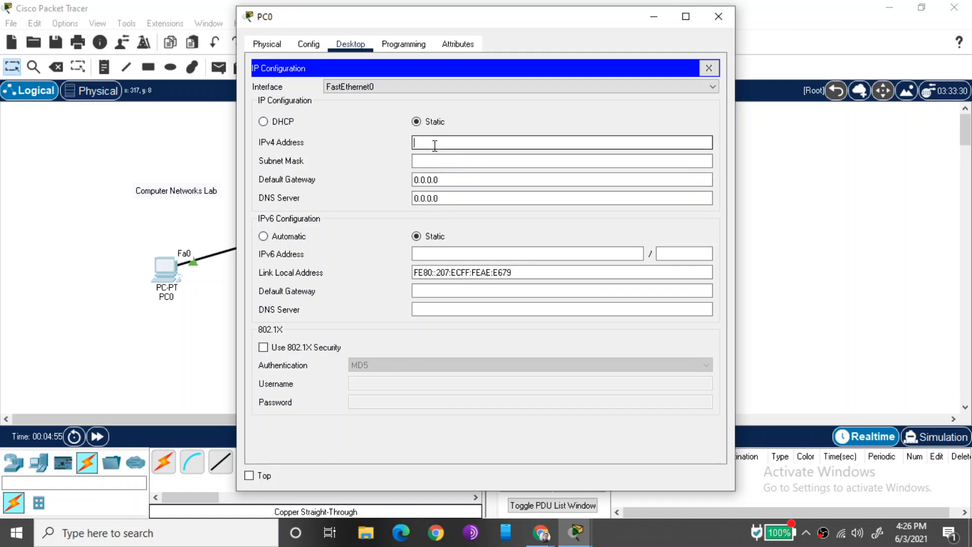
text(200.10.10.2)
click(705, 161)
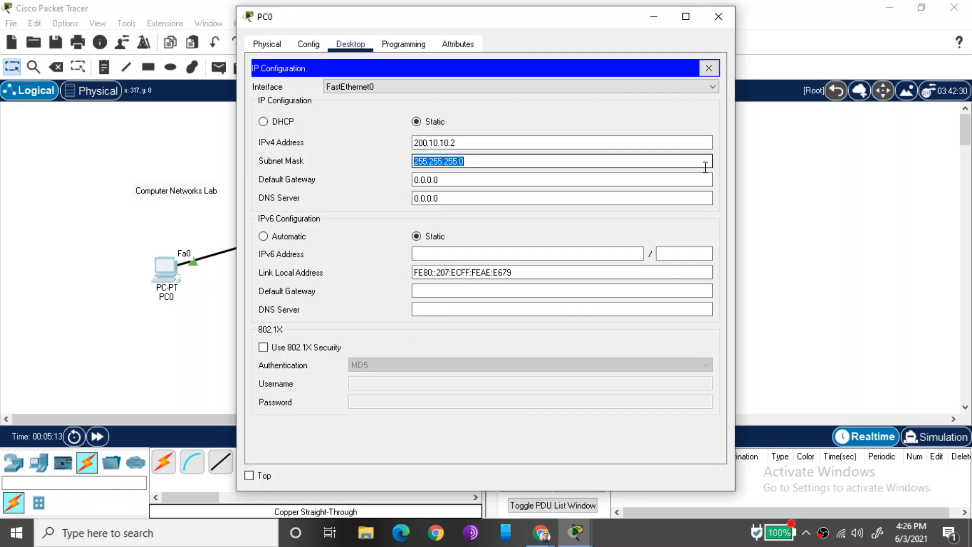
key(Tab)
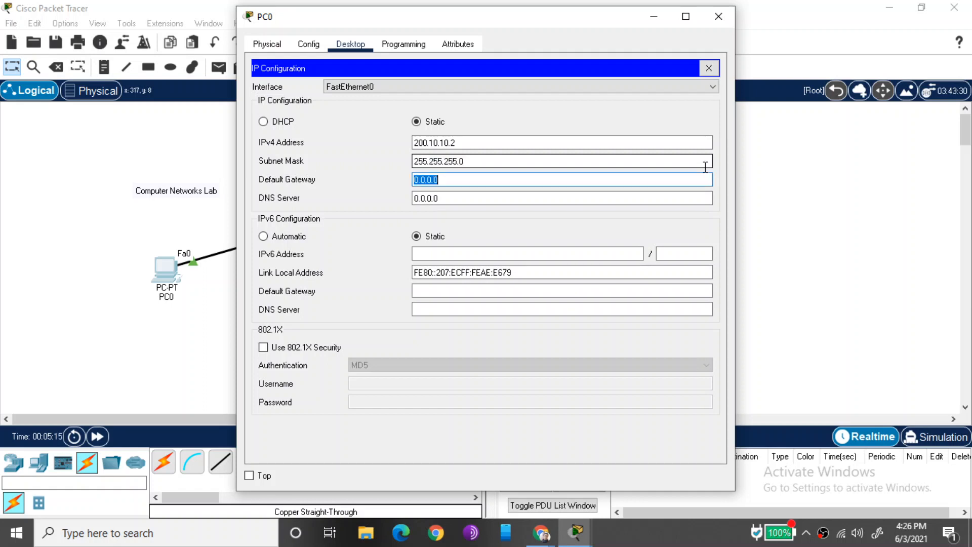
key(Tab)
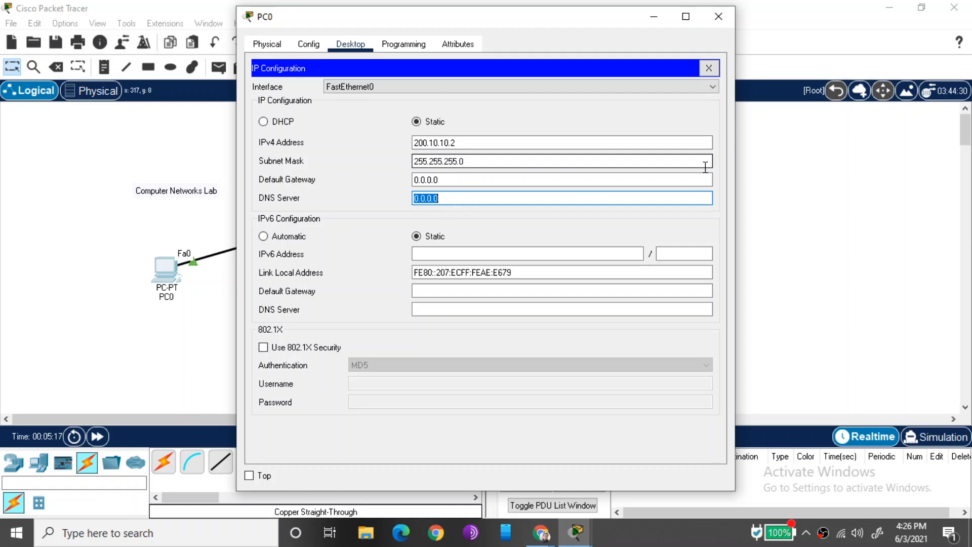
click(720, 18)
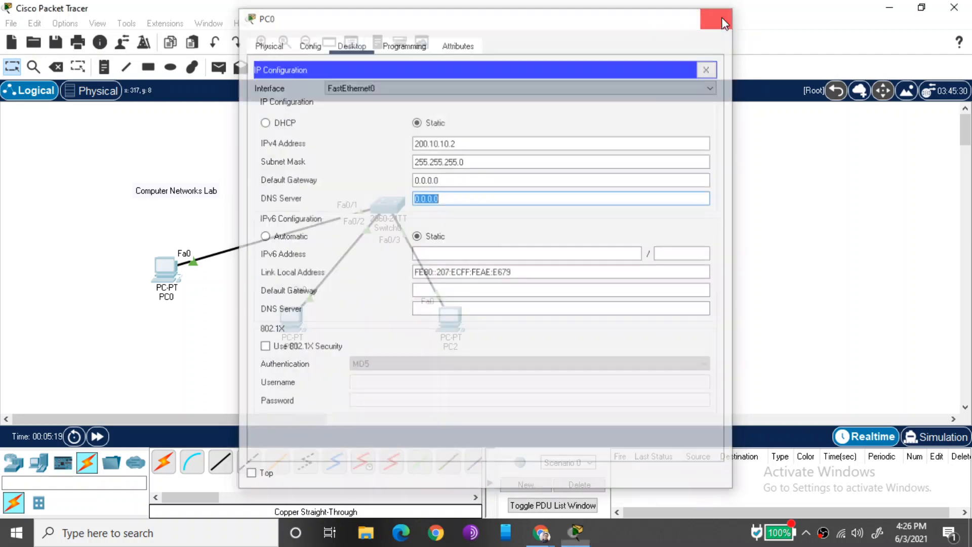
Step: Assign PC1 the static IPv4 address 200.10.10.3 with subnet mask 255.255.255.0, and close its device window
click(291, 316)
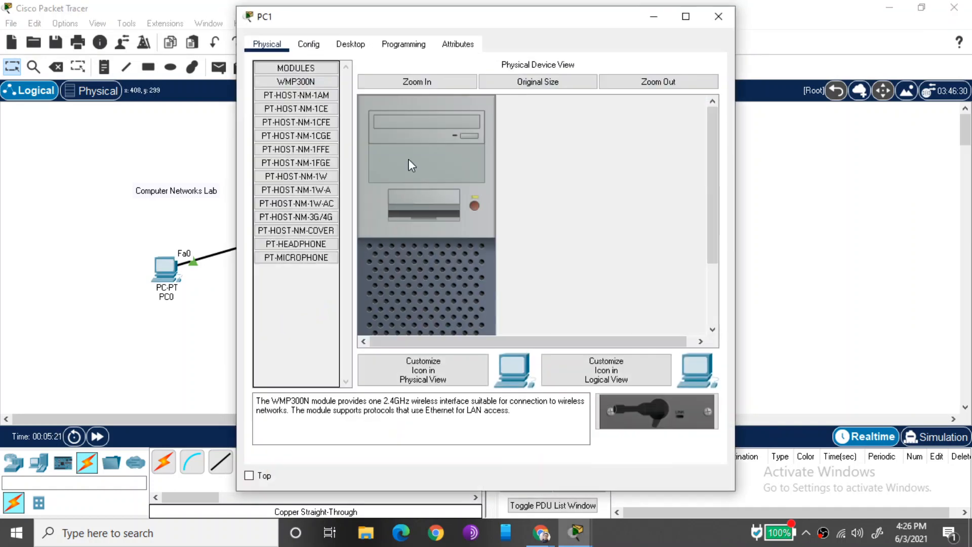
click(348, 45)
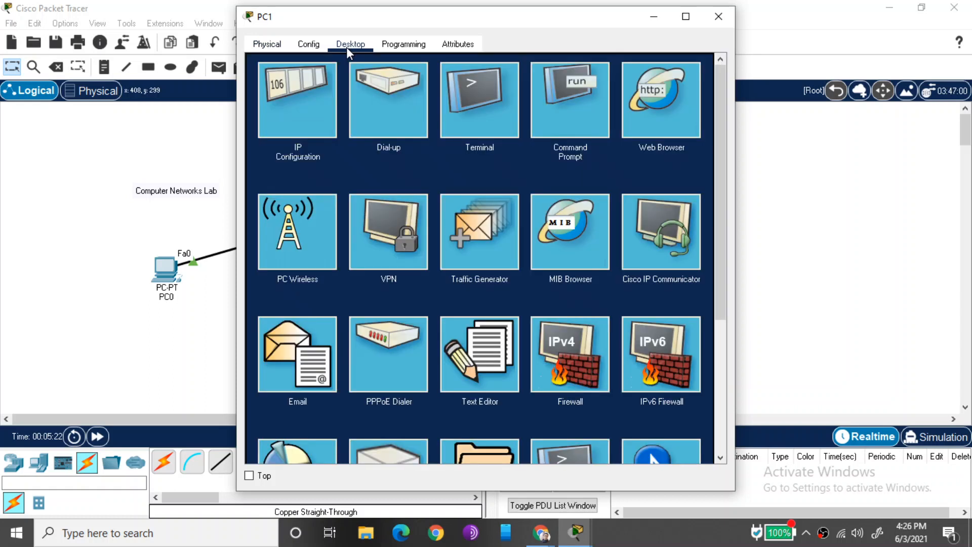
click(303, 119)
text(2)
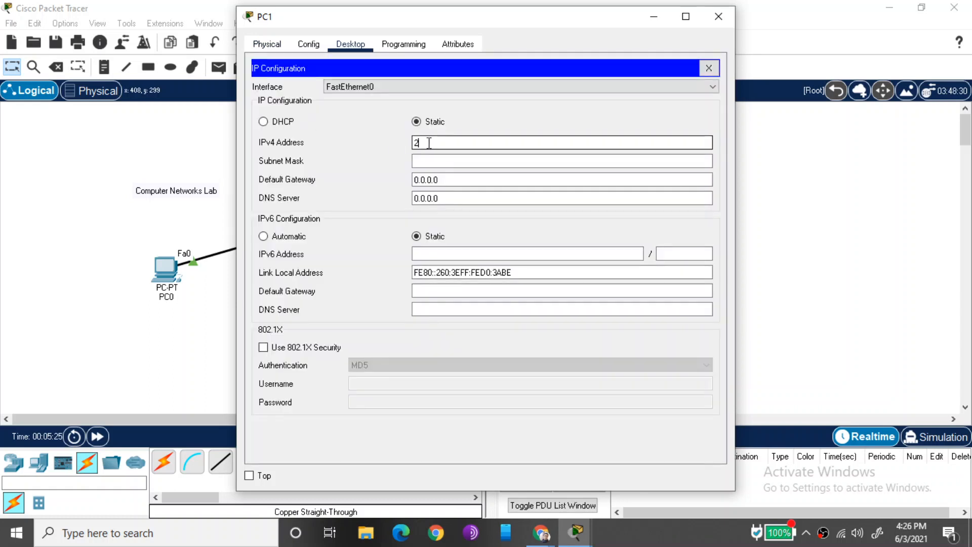
text(00.10.10.3)
key(Tab)
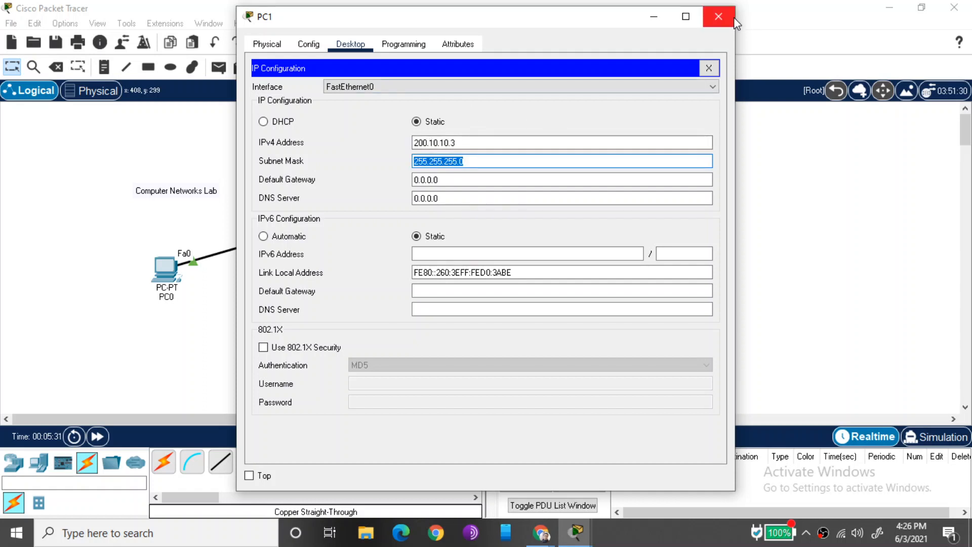
click(709, 68)
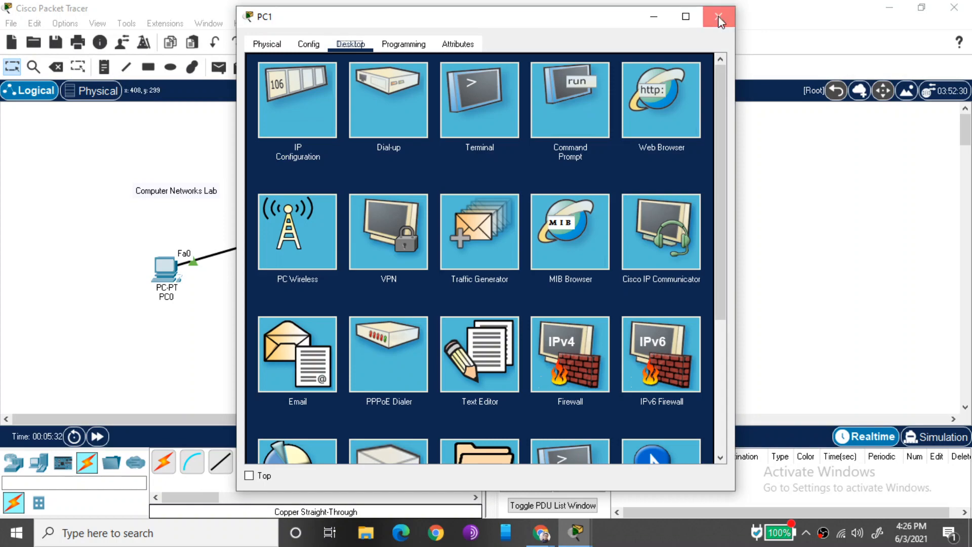
click(718, 16)
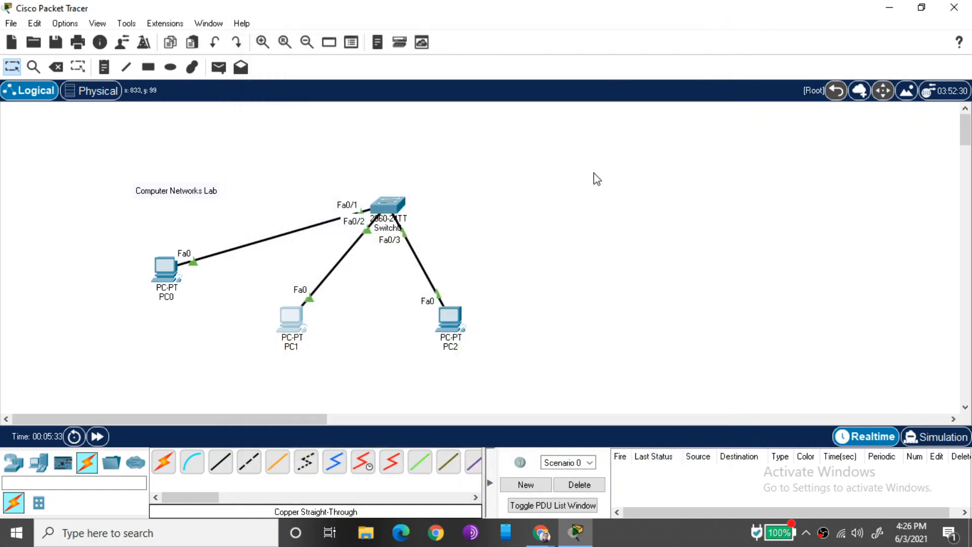
Step: Assign PC2 the static IPv4 address 200.10.10.4 with subnet mask 255.255.255.0, and close its device window
click(458, 318)
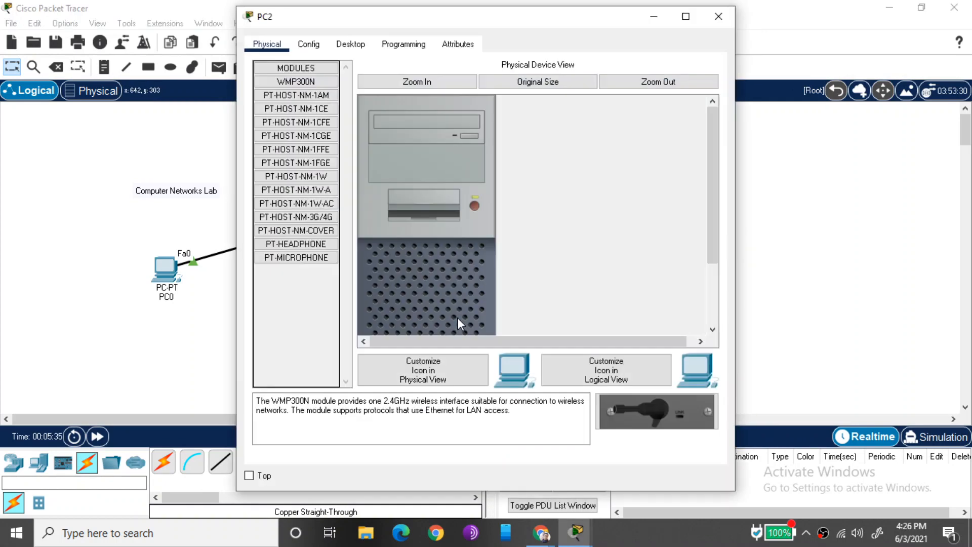
click(346, 50)
click(274, 105)
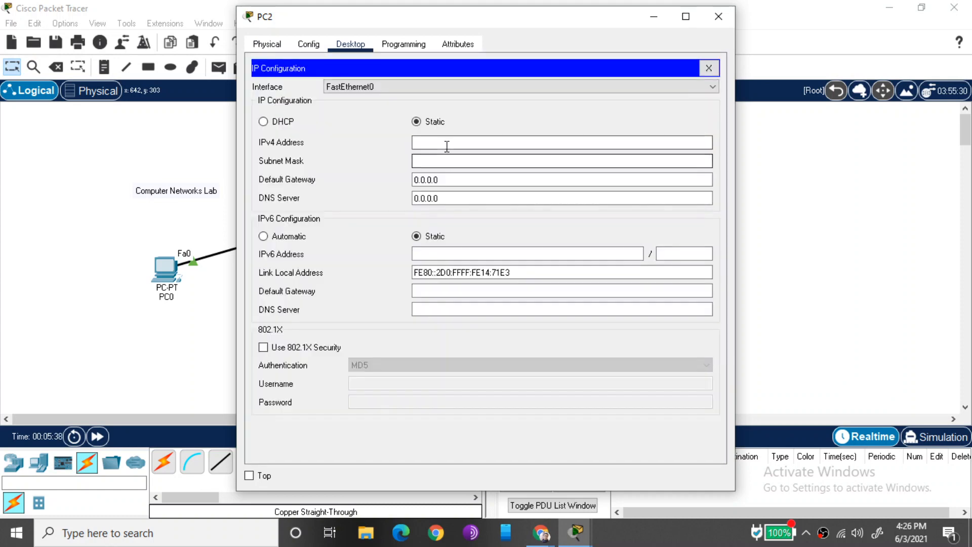
click(445, 144)
text(200.1)
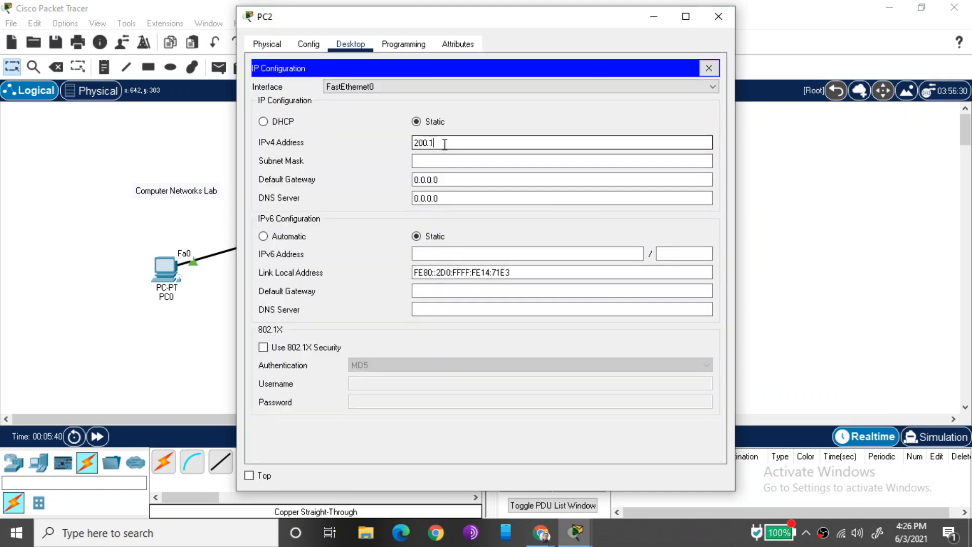
text(0.10.4)
key(Tab)
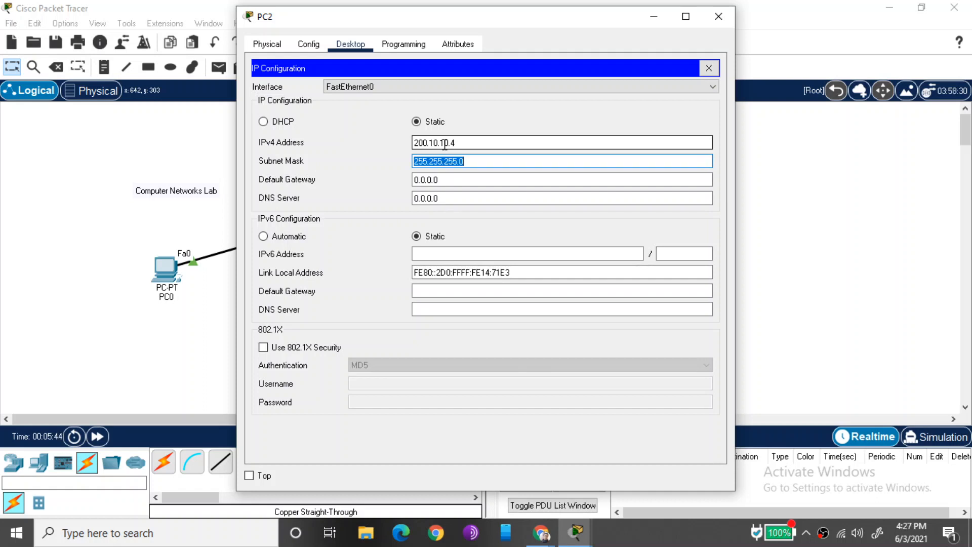
click(498, 177)
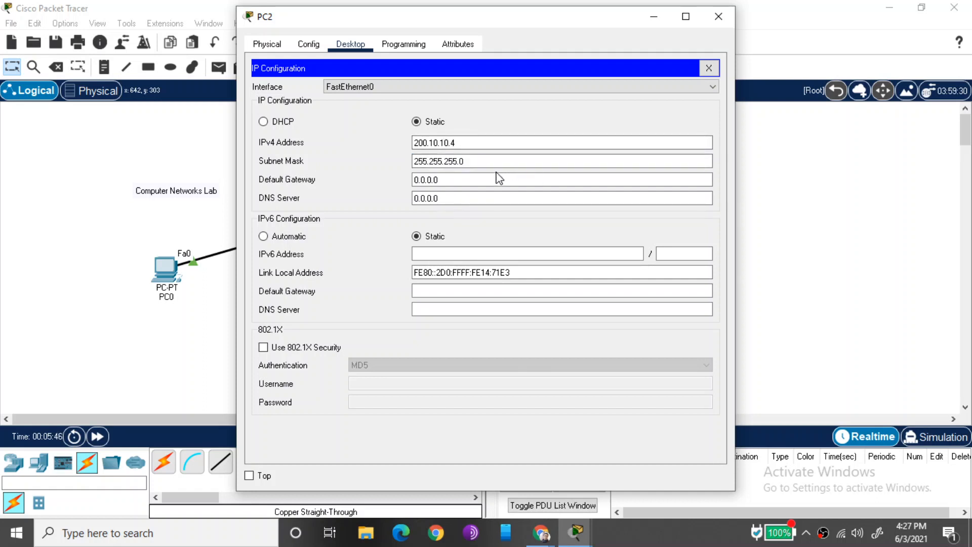
click(709, 68)
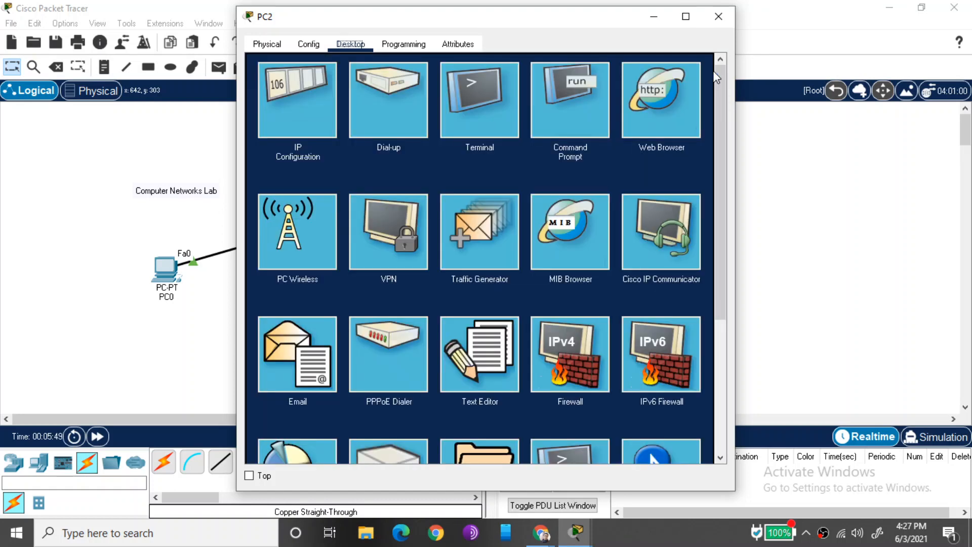
click(720, 20)
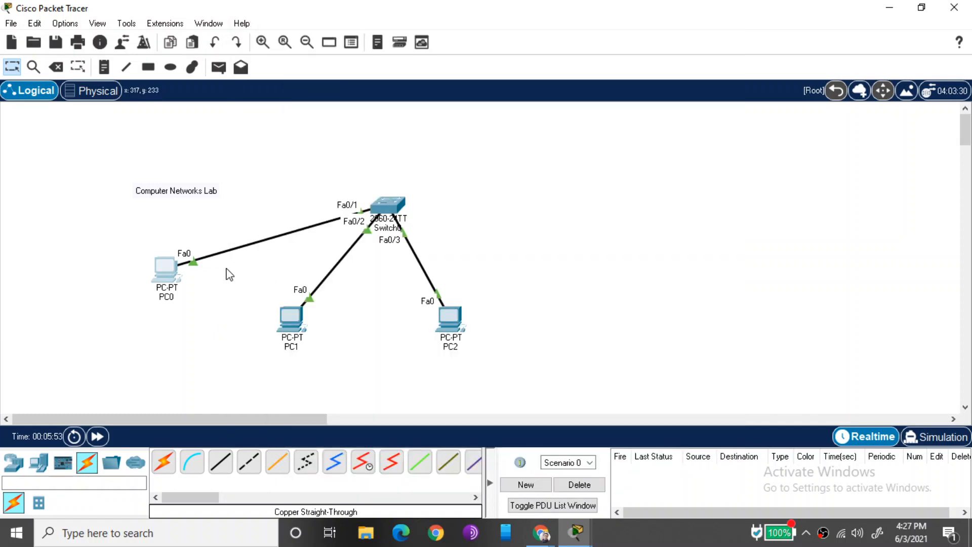
Step: Ping 200.10.10.3 from PC0's command prompt to test its connection to PC1, and close PC0's device window
click(165, 268)
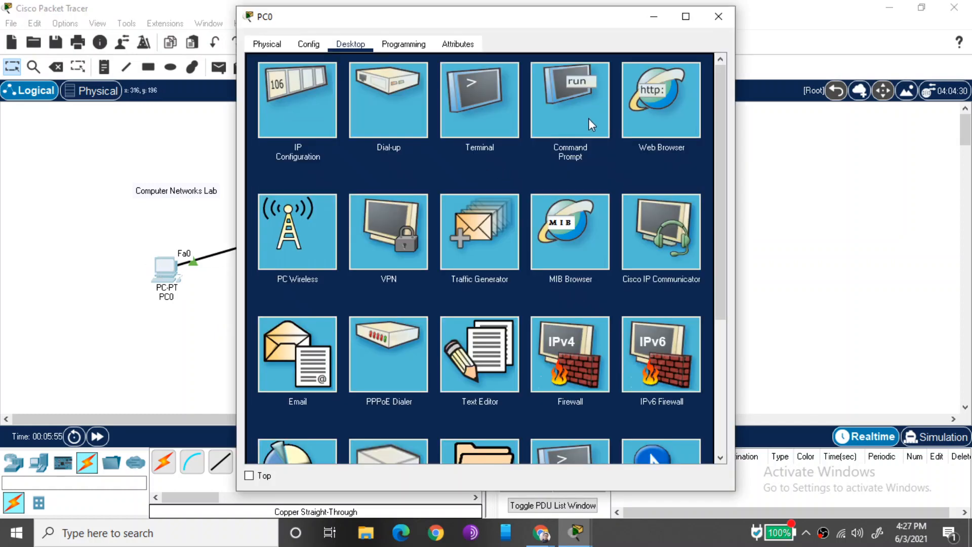
click(588, 117)
text(p)
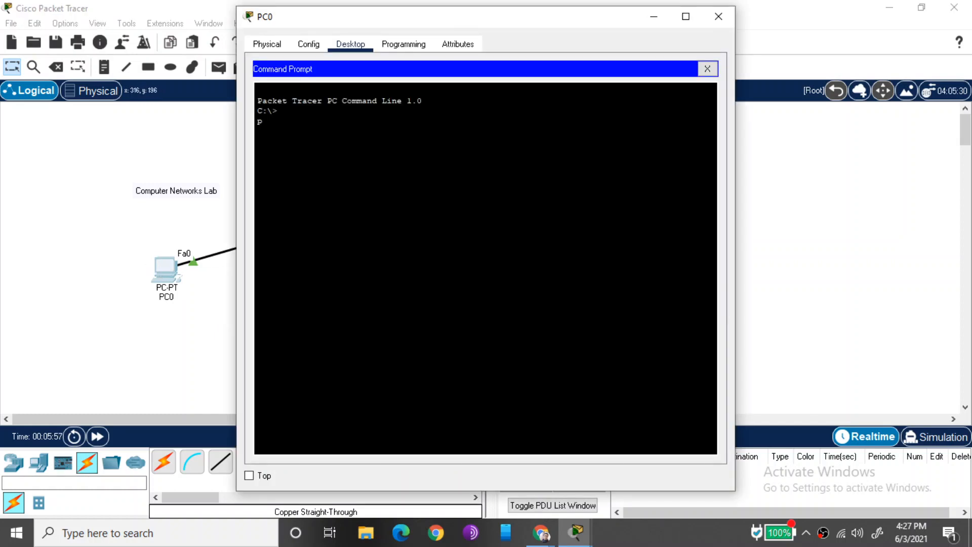
text(in)
text(g 19)
key(Return)
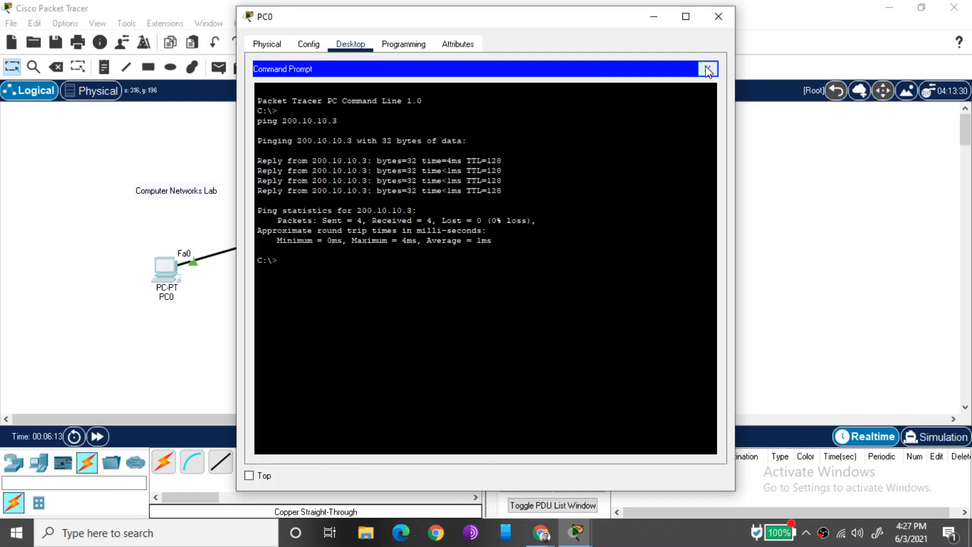
click(719, 17)
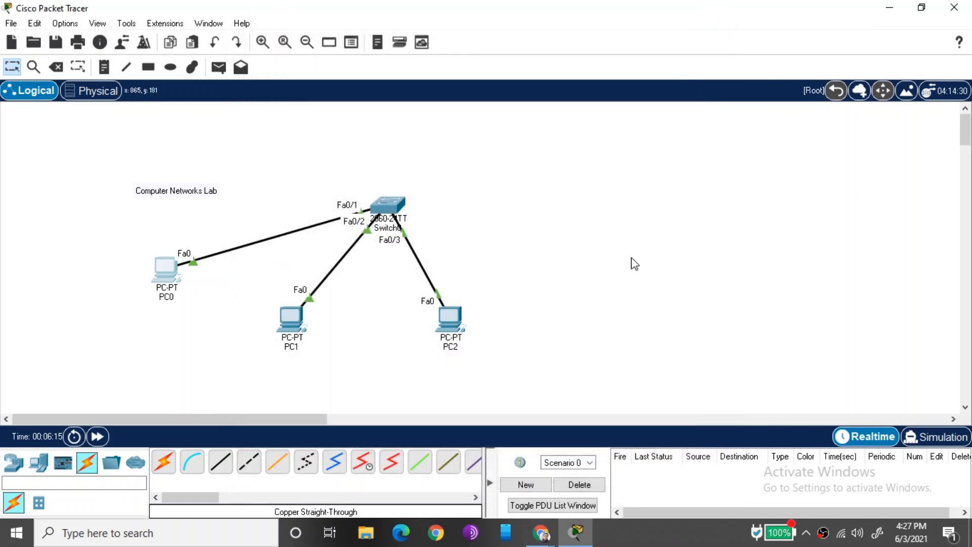
Step: Switch to simulation mode and create a simple PDU from PC0 to PC2
click(919, 438)
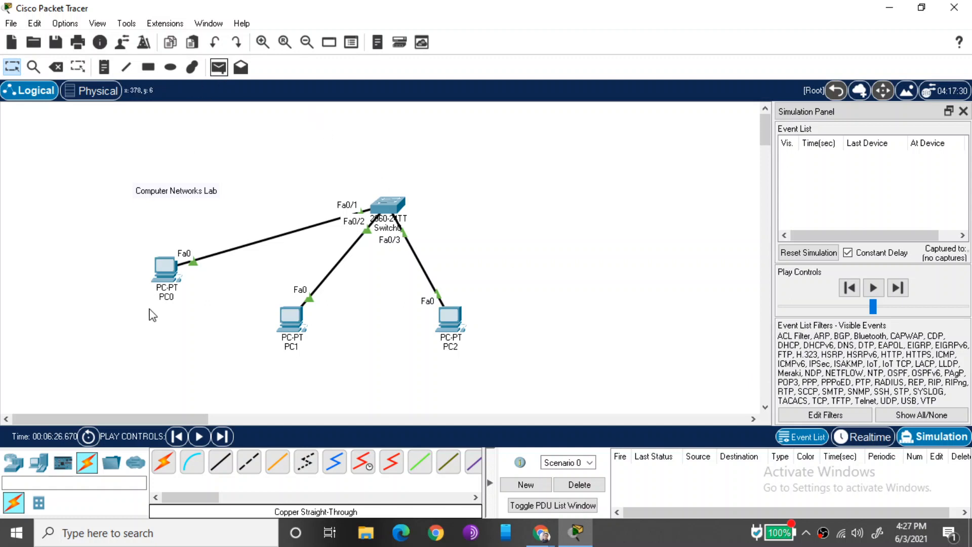
click(220, 72)
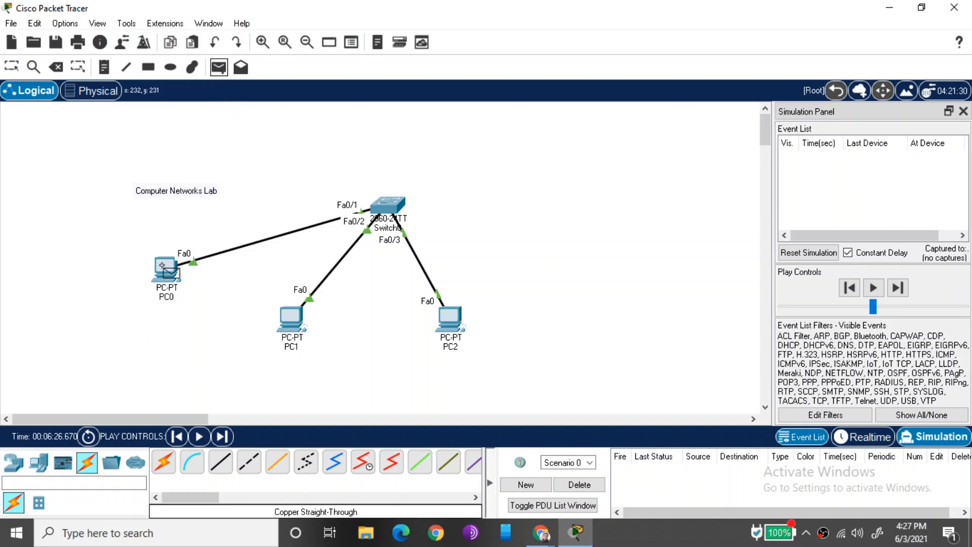
click(162, 267)
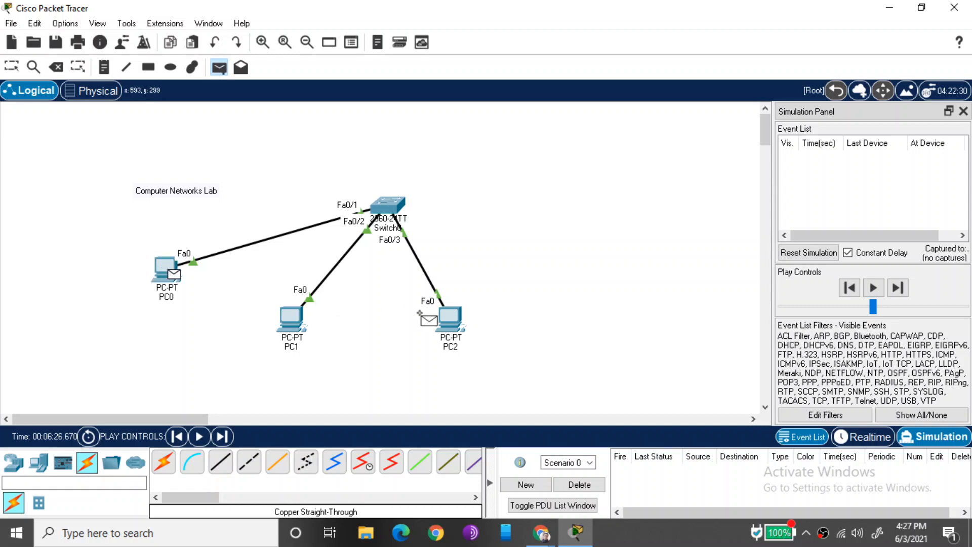
click(447, 320)
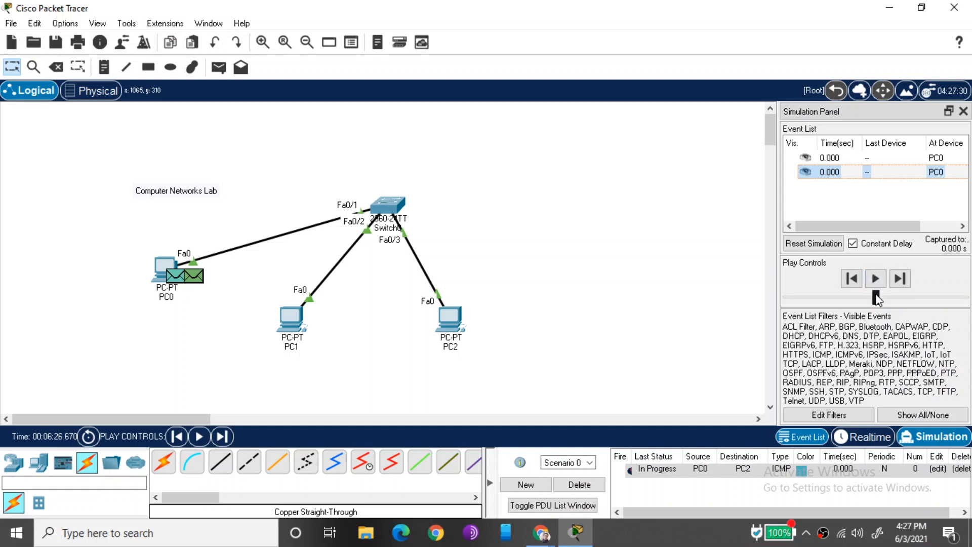
Step: Adjust the simulation's playback speed slightly and play the PDU exchange, pausing it when packets reach PC1 and PC2 before resuming
mouse_move(877, 296)
mouse_down()
mouse_move(800, 303)
mouse_move(927, 317)
mouse_move(880, 313)
mouse_up()
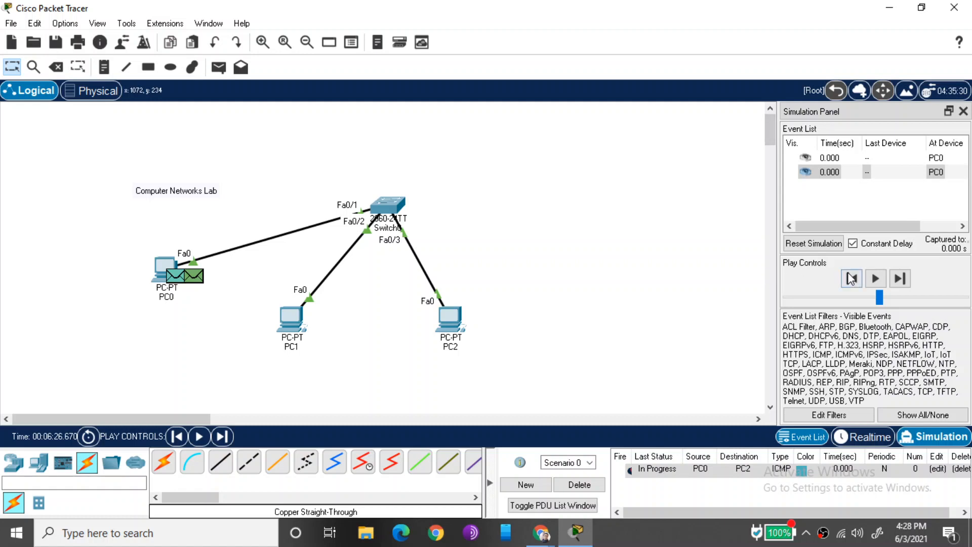
click(877, 284)
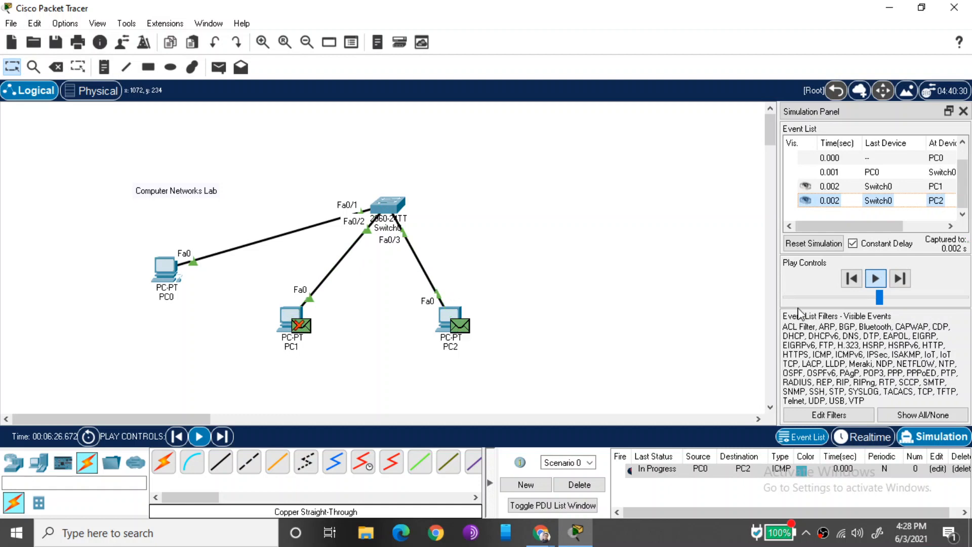
click(877, 280)
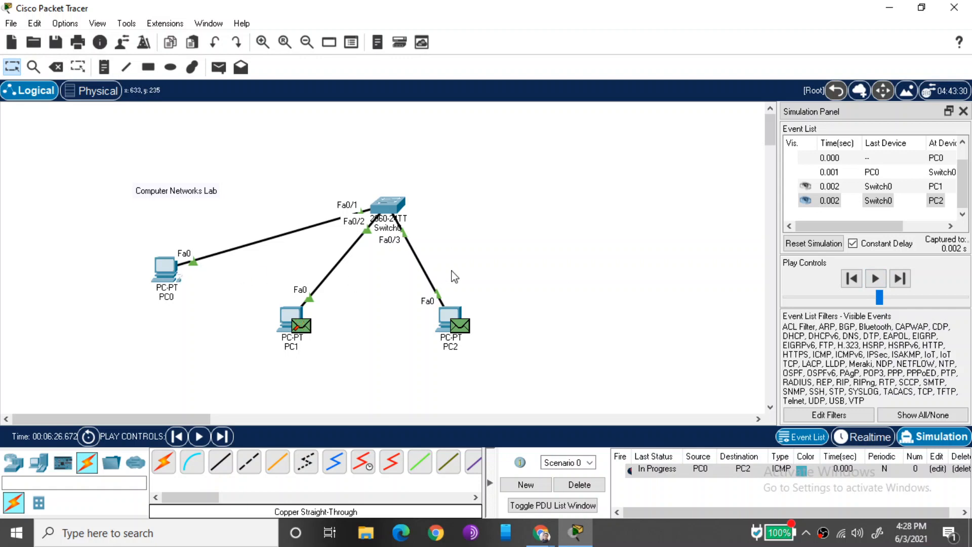
mouse_move(180, 286)
mouse_move(457, 347)
click(878, 282)
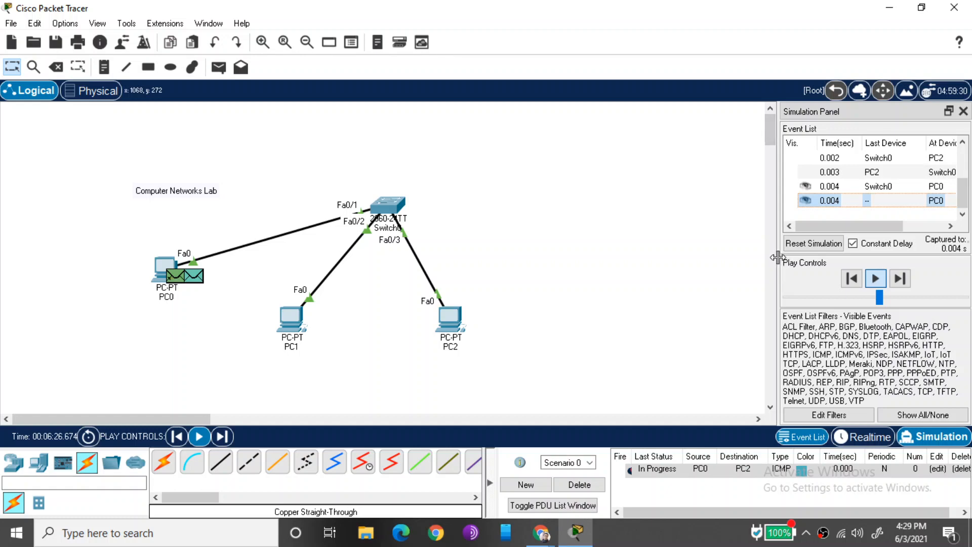
Step: Widen the simulation panel to examine each event's devices and protocol type during playback, and close the panel
drag(777, 255, 582, 255)
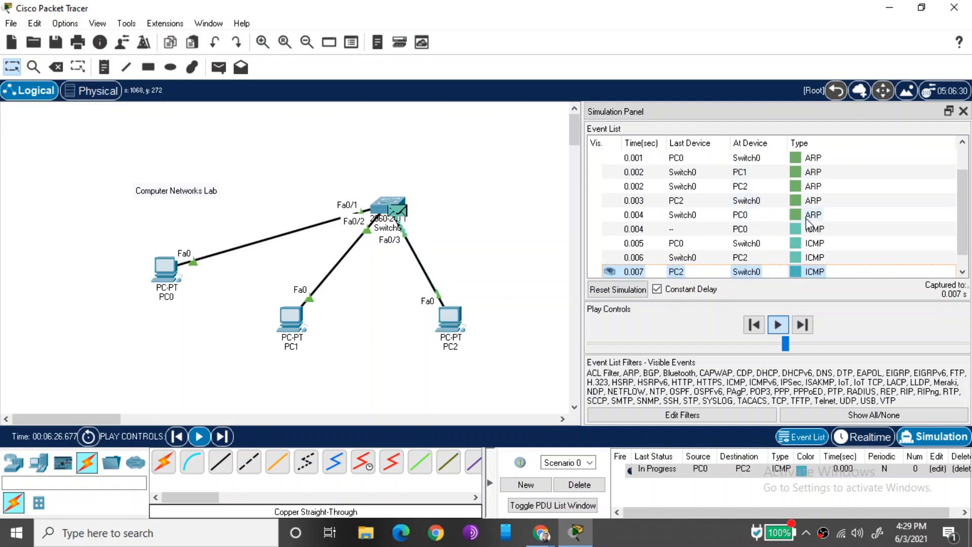
scroll(772, 232, down, 1)
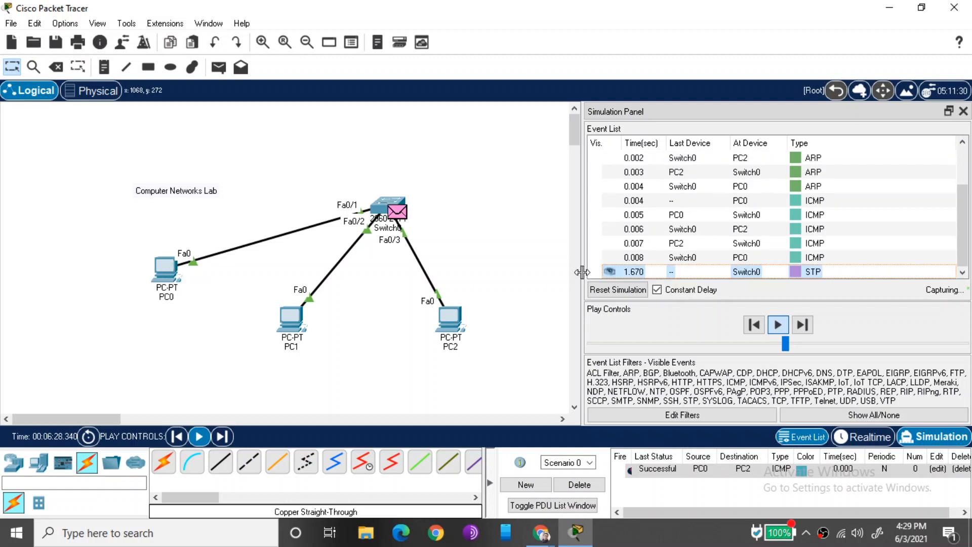
drag(583, 273, 599, 280)
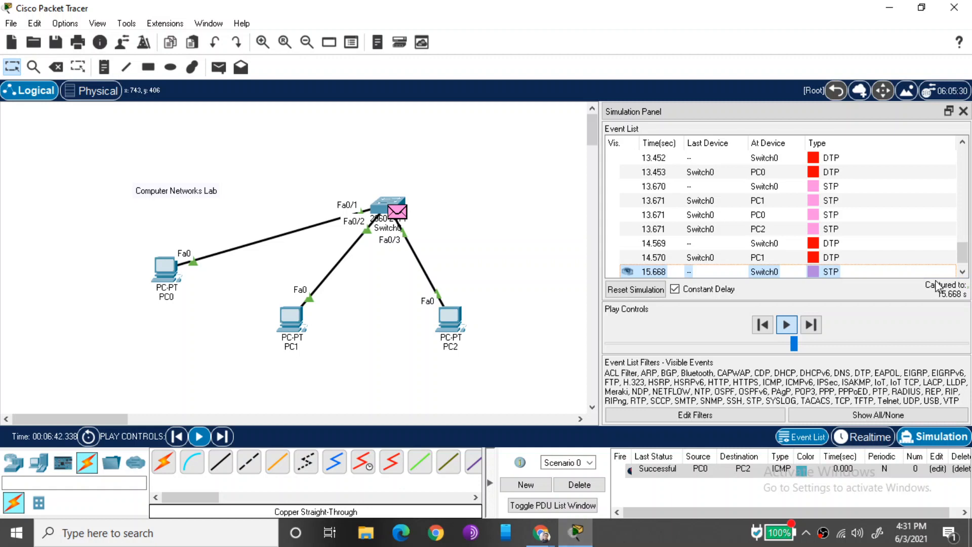
click(963, 110)
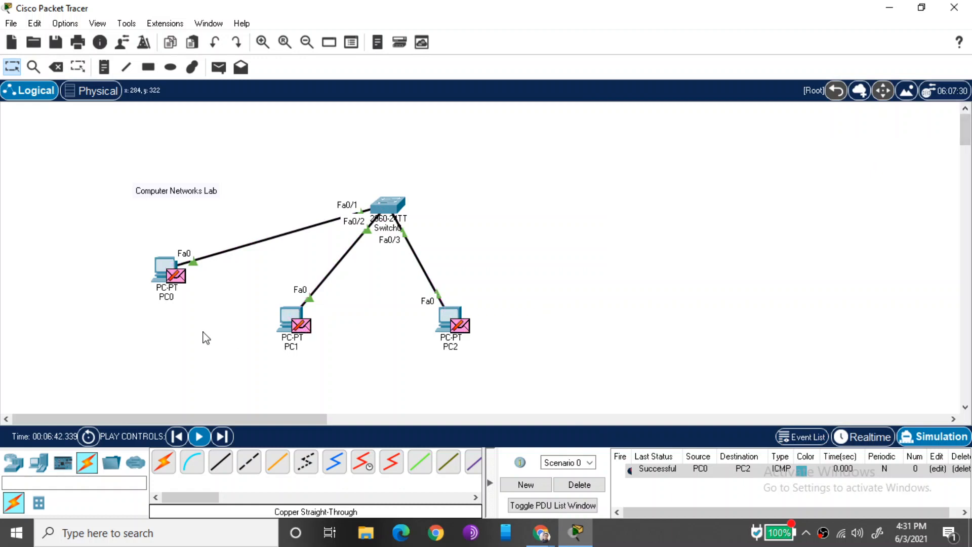
Step: Add a Laptop-PT end device to the empty workspace area to the right of the switch
click(14, 463)
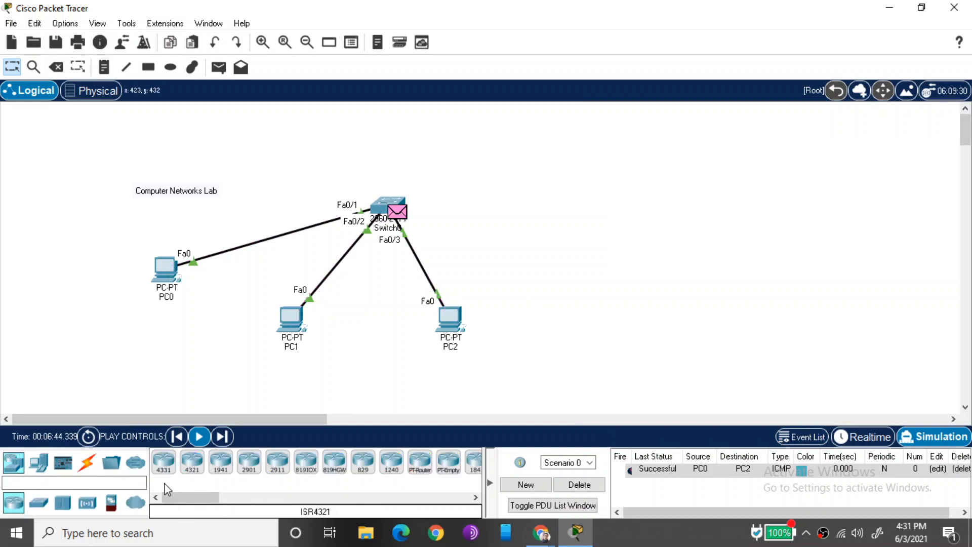
click(39, 463)
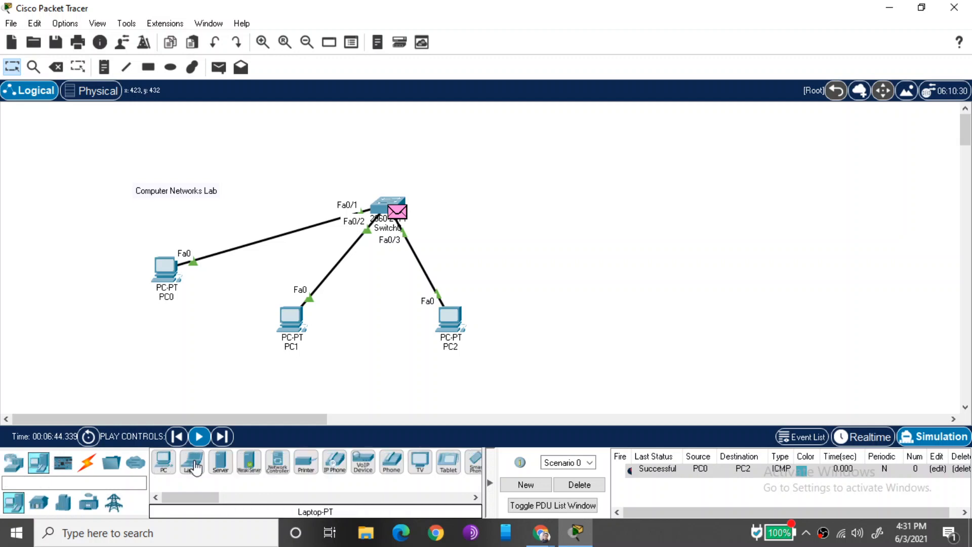
click(192, 463)
click(595, 187)
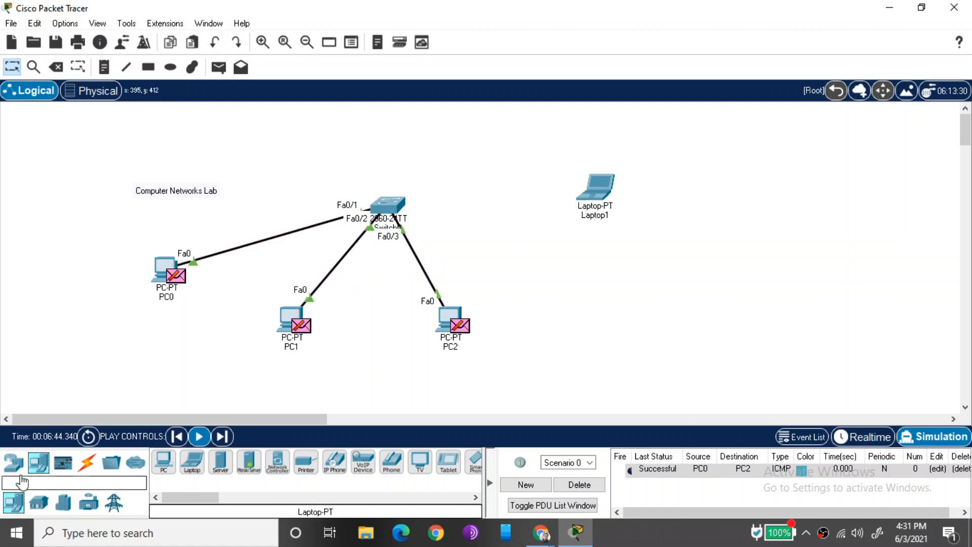
Step: Look through the router, switch, hub and wireless device models, and place a WRT300N wireless router to the right of the laptop
click(13, 462)
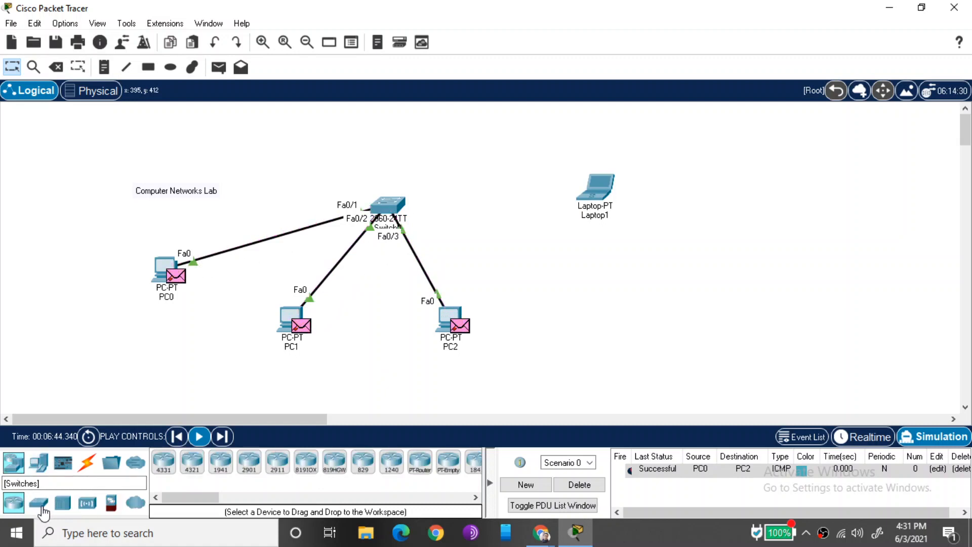
click(39, 505)
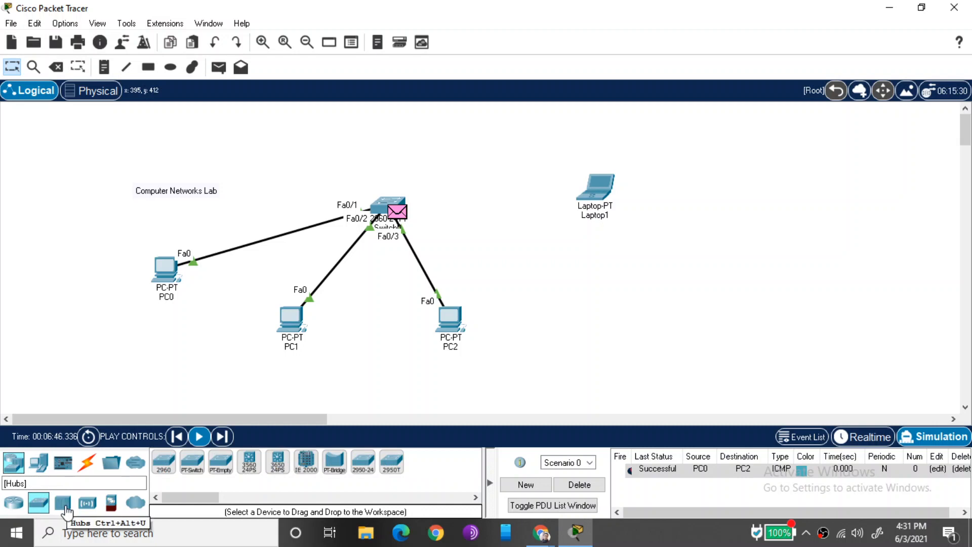
click(63, 505)
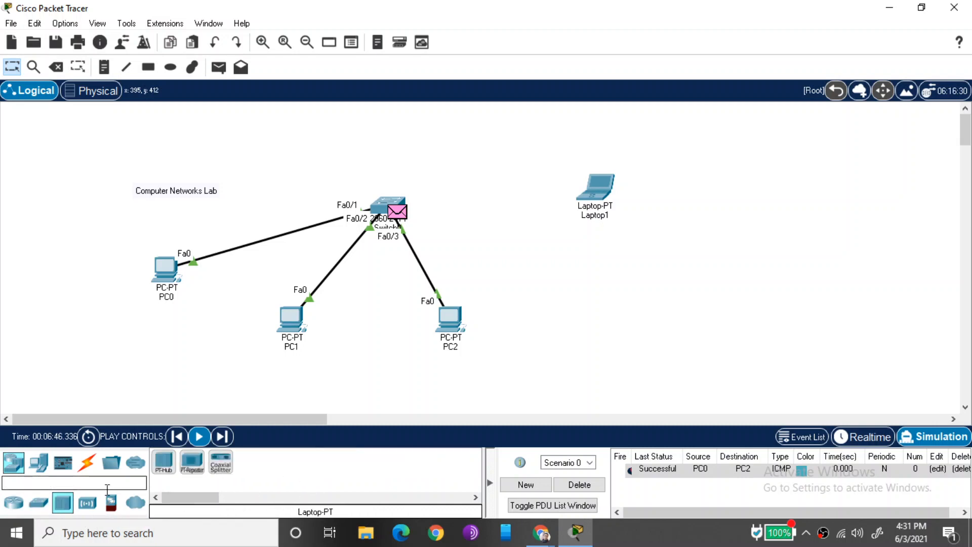
click(87, 504)
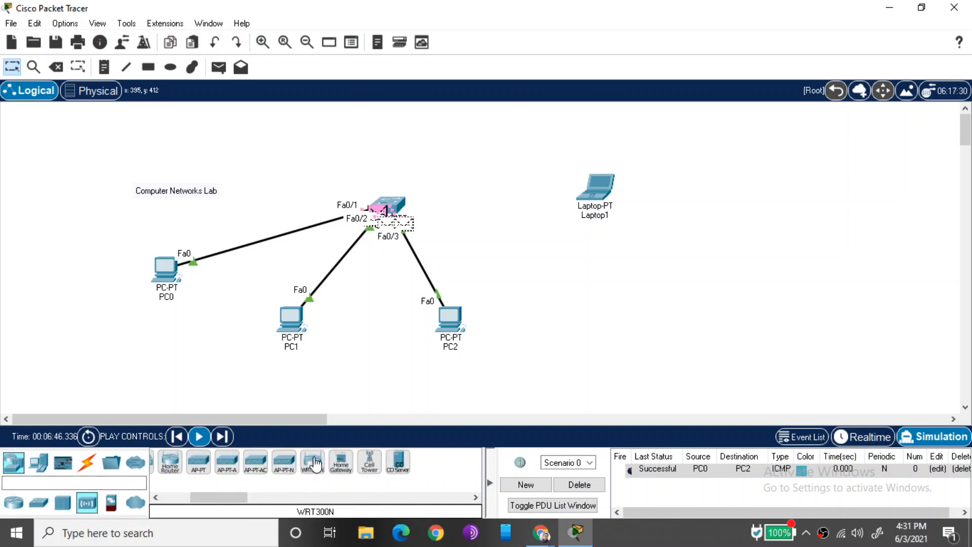
drag(311, 463, 739, 169)
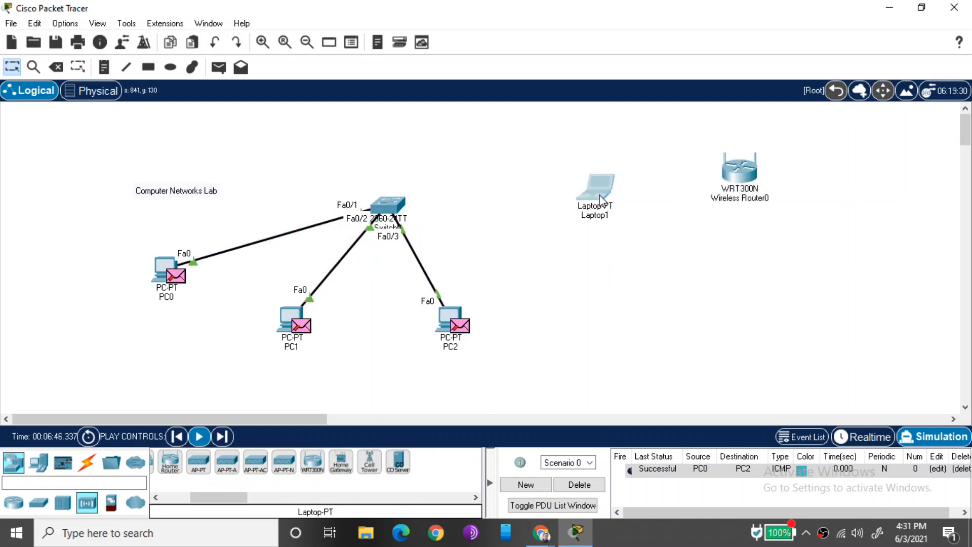
Step: Replace Laptop1's Ethernet module with the WPC300N wireless module while powered off, power it back on, and close its device window
click(601, 199)
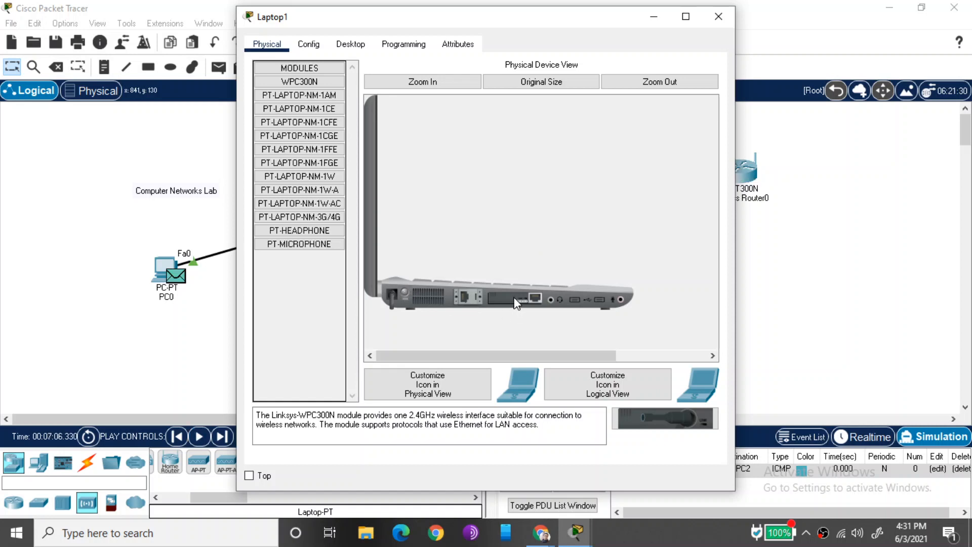
drag(516, 303, 274, 253)
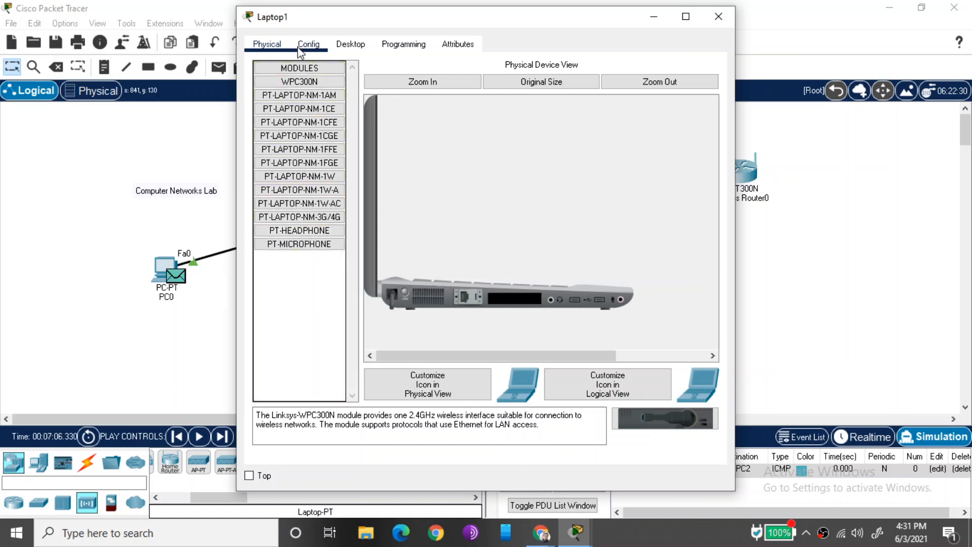
drag(296, 81, 527, 293)
drag(523, 300, 520, 303)
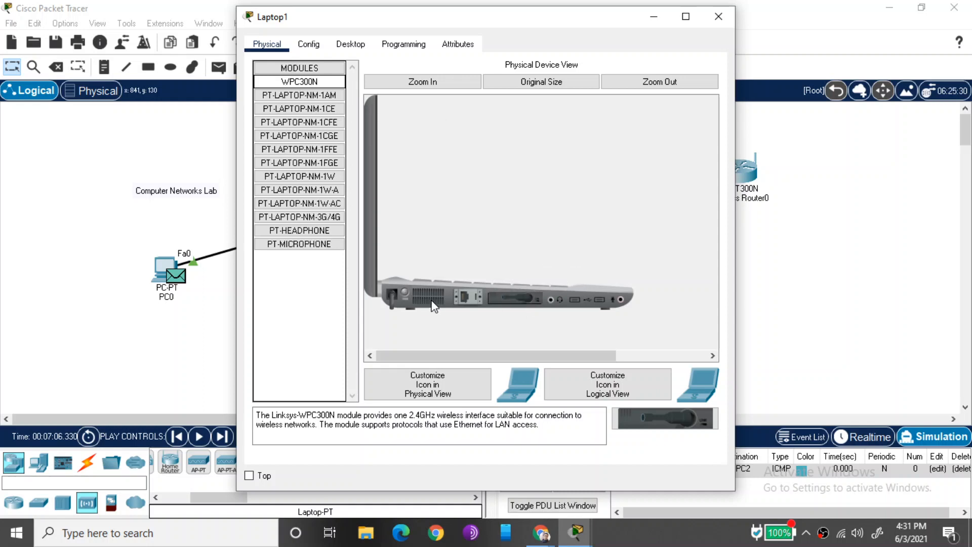
click(405, 292)
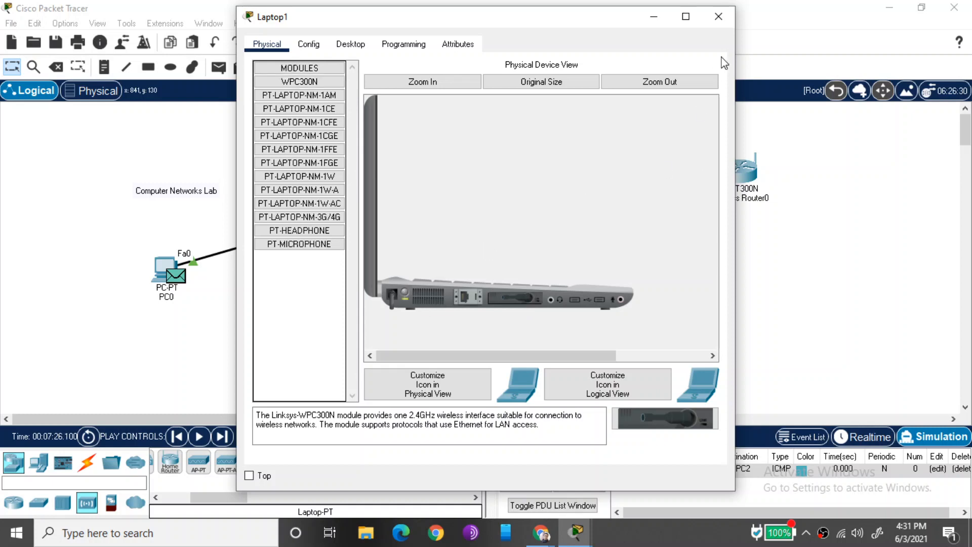
click(719, 17)
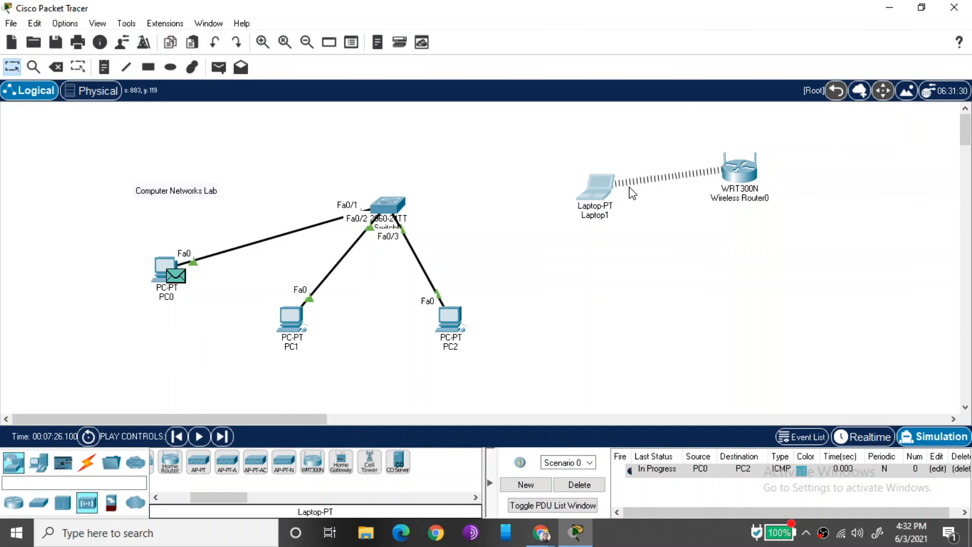
click(10, 25)
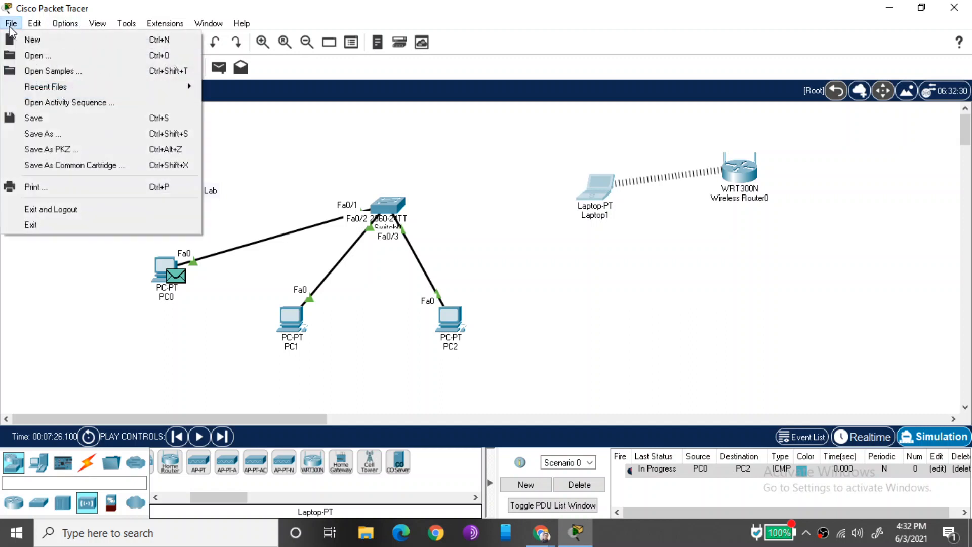
click(45, 124)
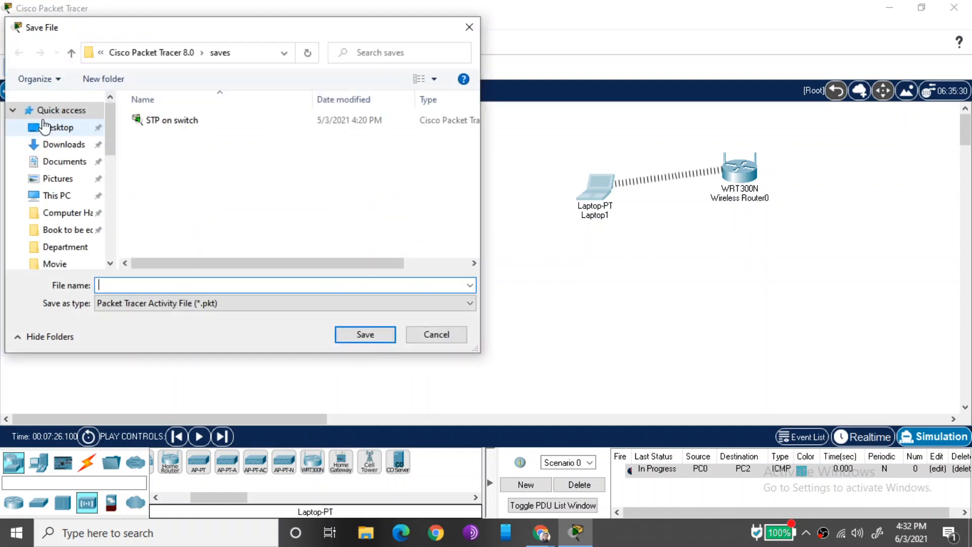
click(436, 335)
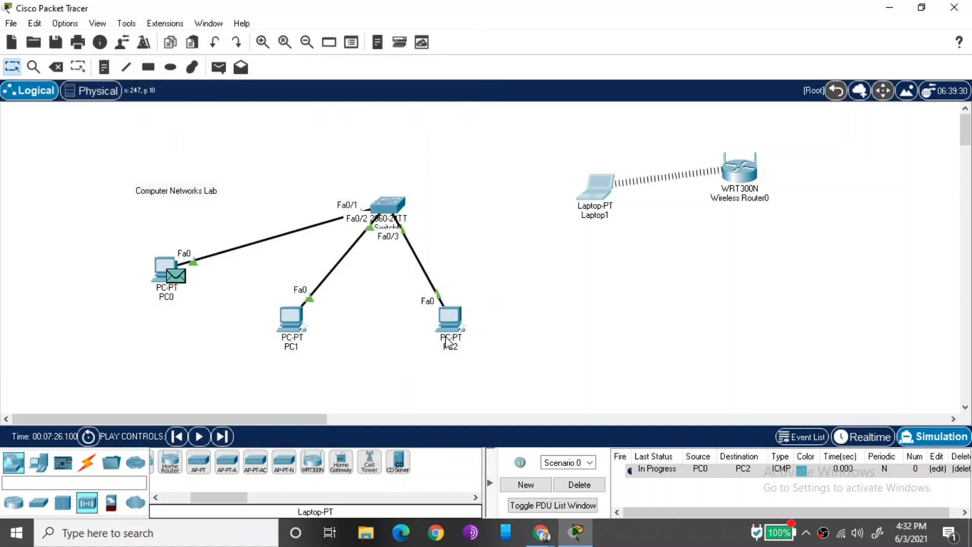